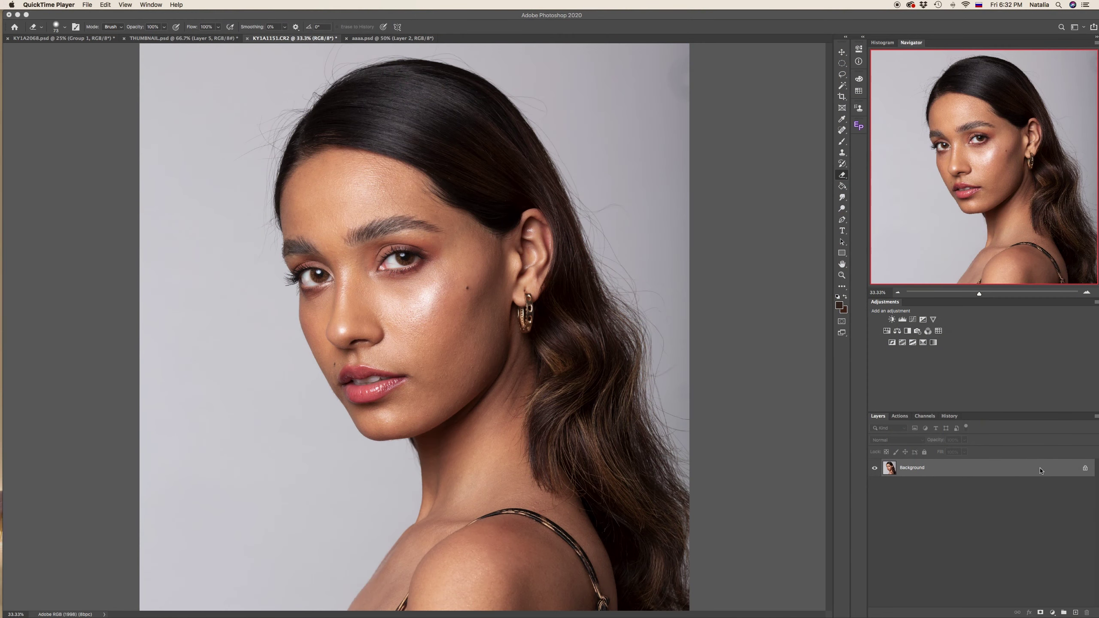
# Duplicate the Background layer and open the copy in the Liquify filter.
pyautogui.click(1043, 478)
pyautogui.moveTo(1043, 477); pyautogui.dragTo(1075, 613)
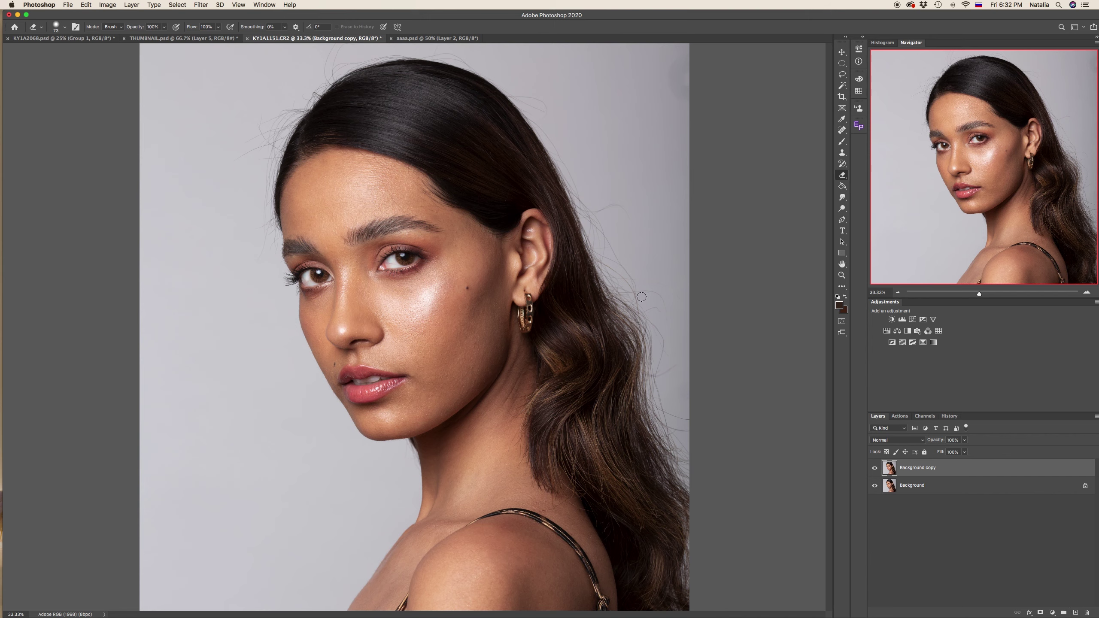
pyautogui.click(202, 4)
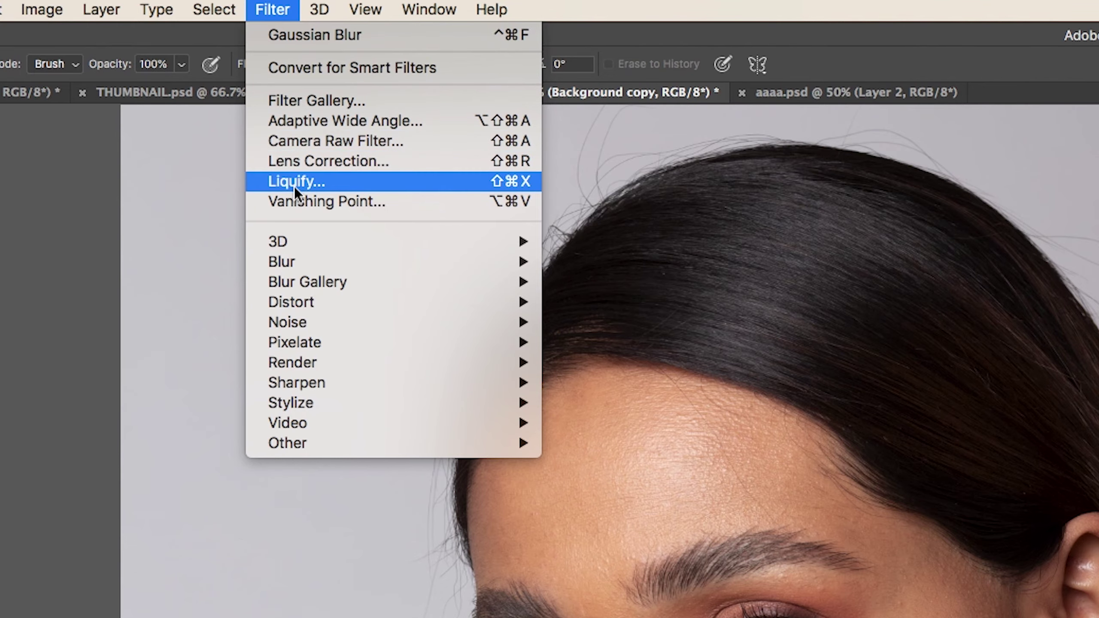
pyautogui.click(281, 182)
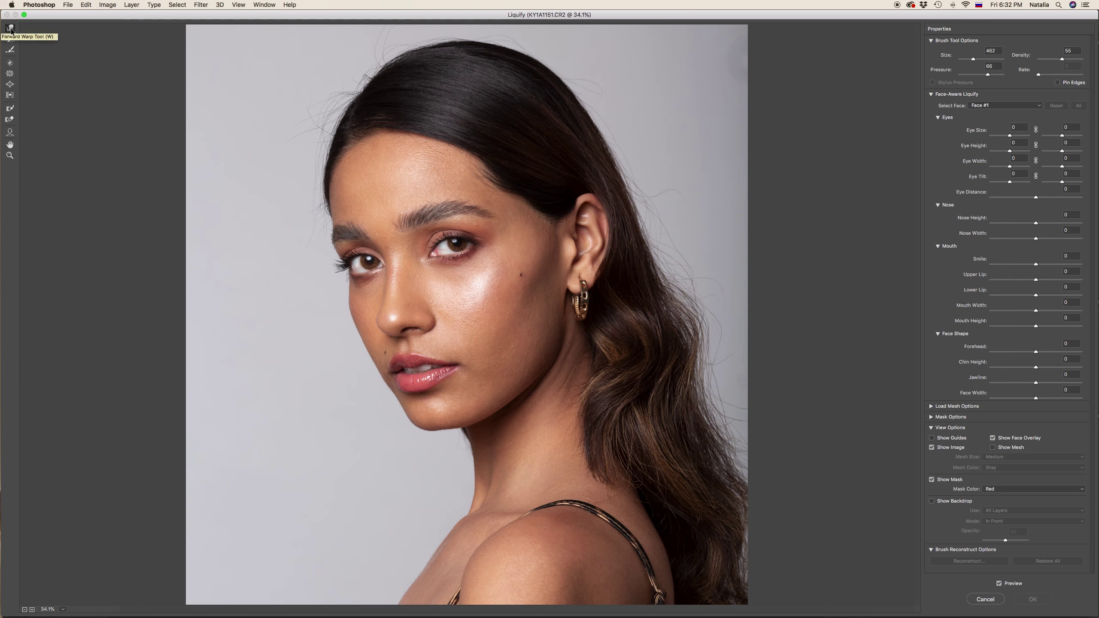
# Reshape the hair contour along the back of the head with the Forward Warp tool, using brush sizes 849 and 507.
pyautogui.click(976, 58)
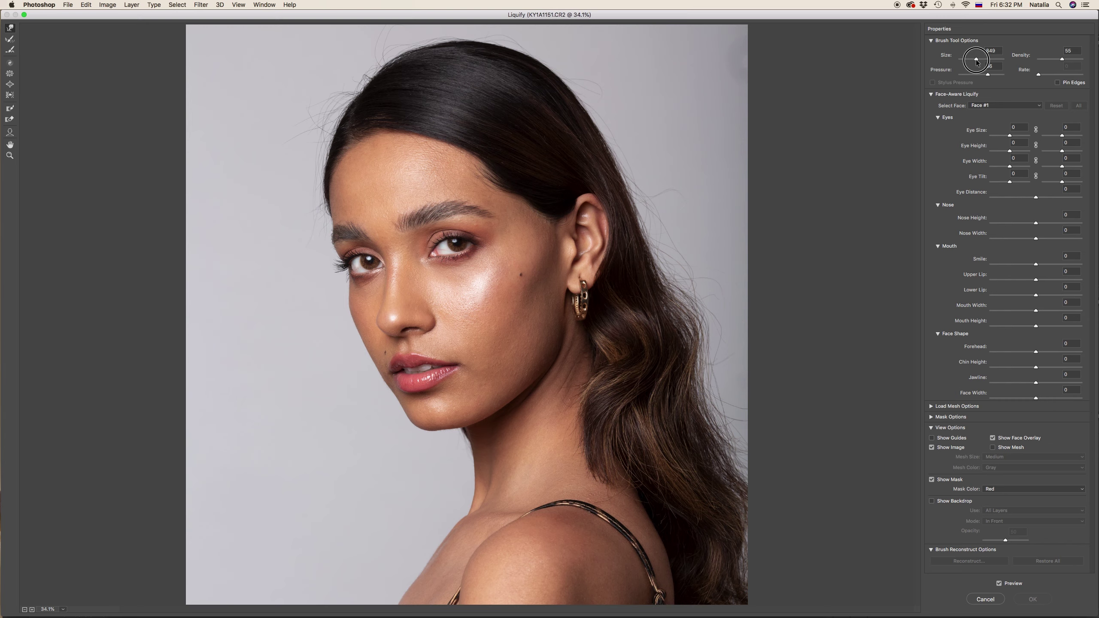
pyautogui.moveTo(539, 63)
pyautogui.mouseDown()
pyautogui.moveTo(634, 140)
pyautogui.moveTo(664, 221)
pyautogui.mouseUp()
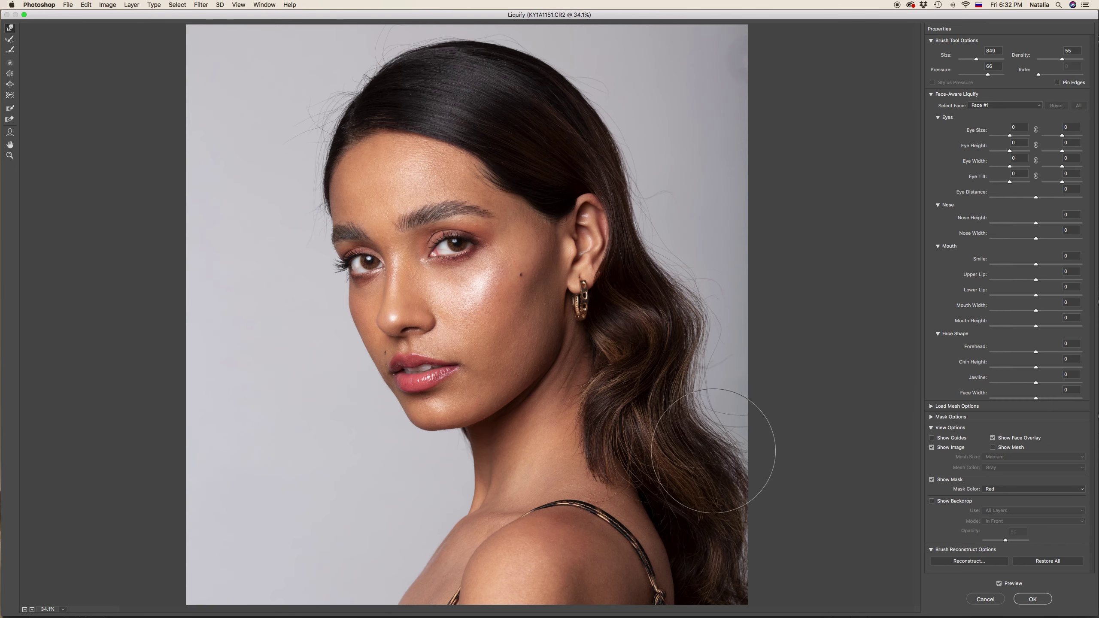
pyautogui.press('[')
pyautogui.press('[')
pyautogui.press('[')
pyautogui.press('[')
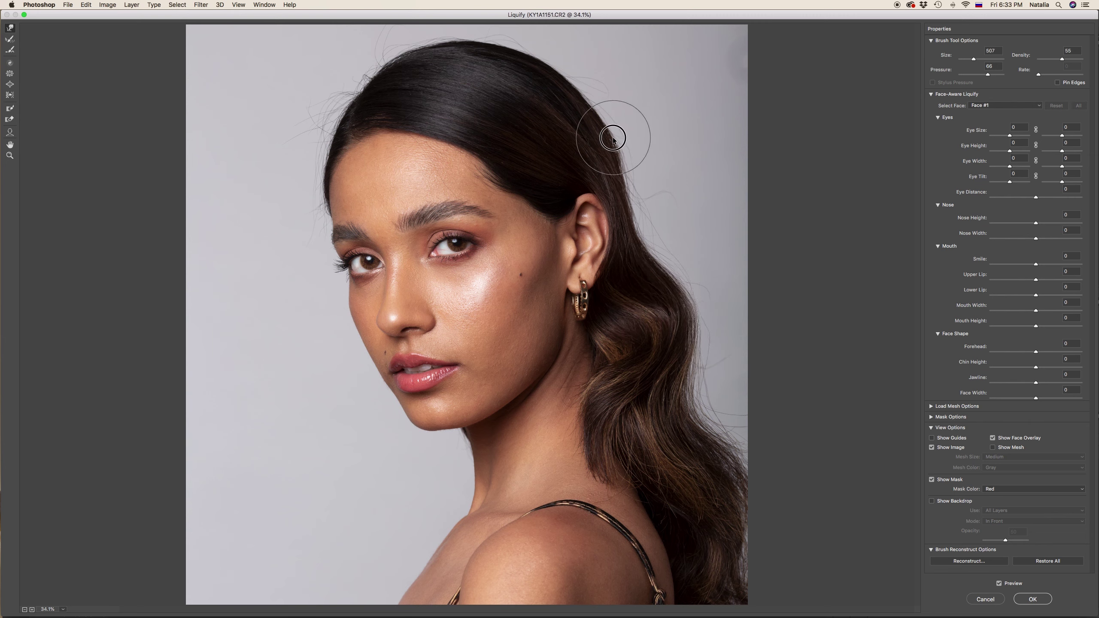
pyautogui.press(']')
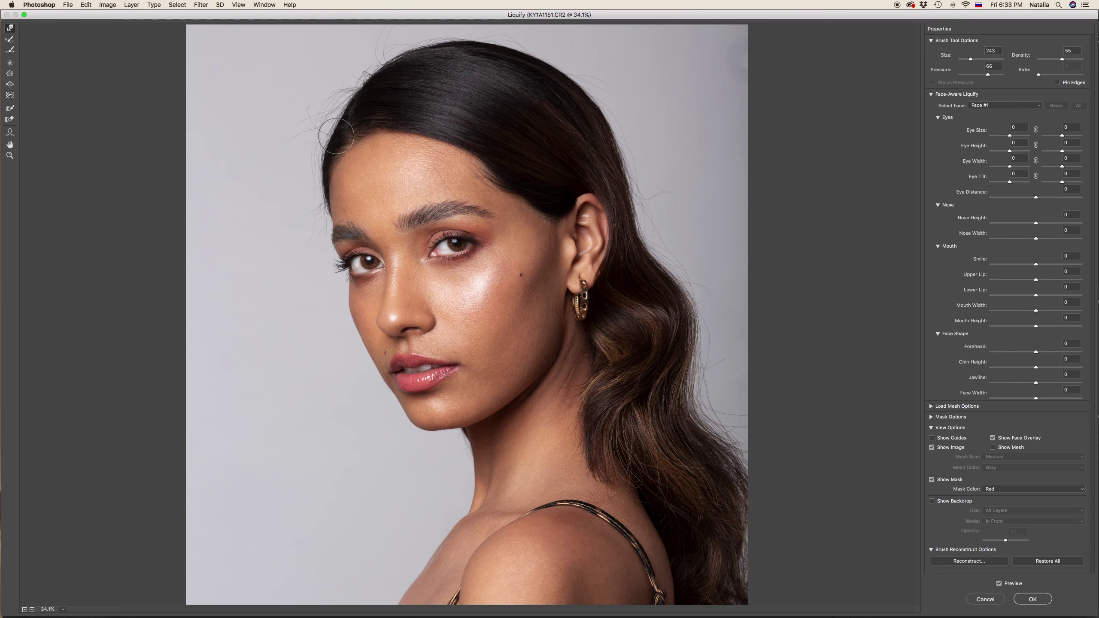
# Refine the contour around the hairline and lower hair waves with brush size 305, and apply the Liquify changes.
pyautogui.press('super+plus')
pyautogui.press('[')
pyautogui.press('[')
pyautogui.press('[')
pyautogui.press('[')
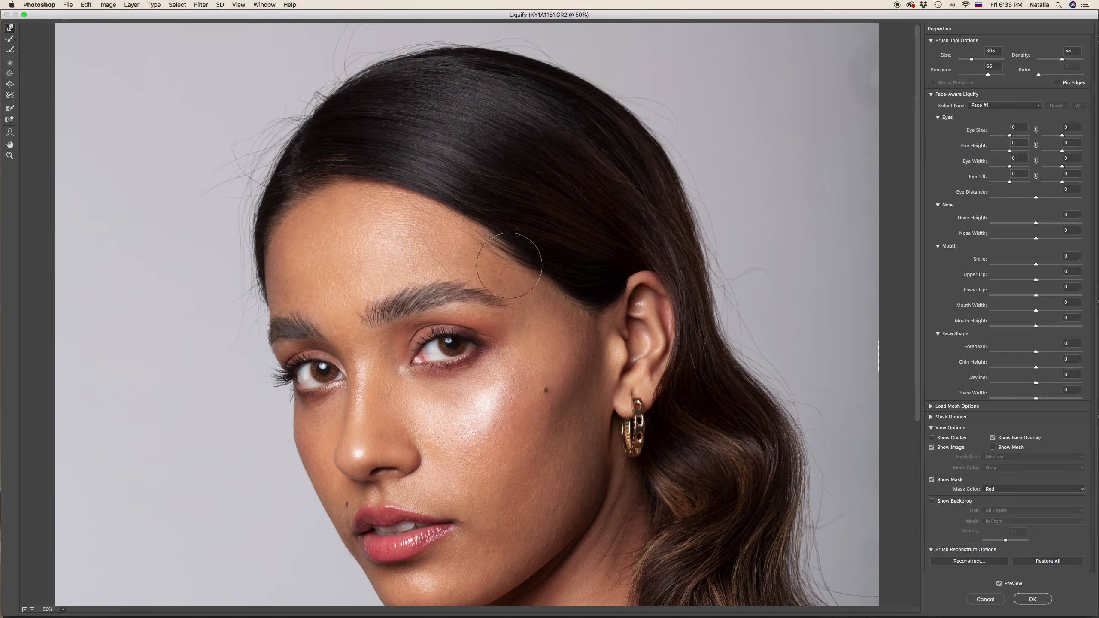
pyautogui.press('super+minus')
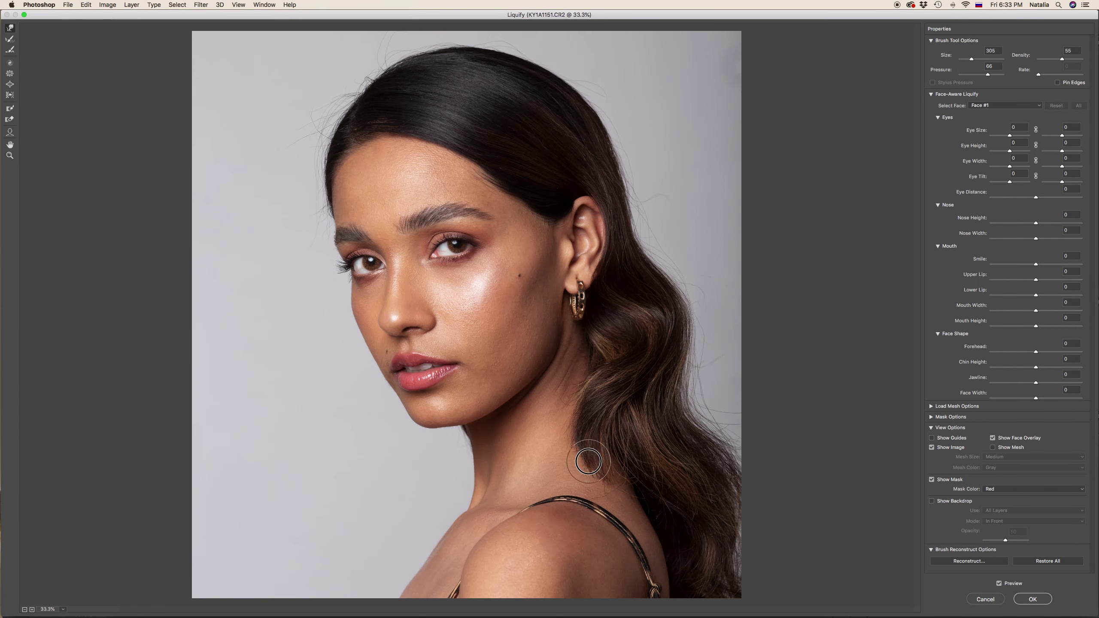
pyautogui.press(']')
pyautogui.press(']')
pyautogui.press(']')
pyautogui.press(']')
pyautogui.press('Return')
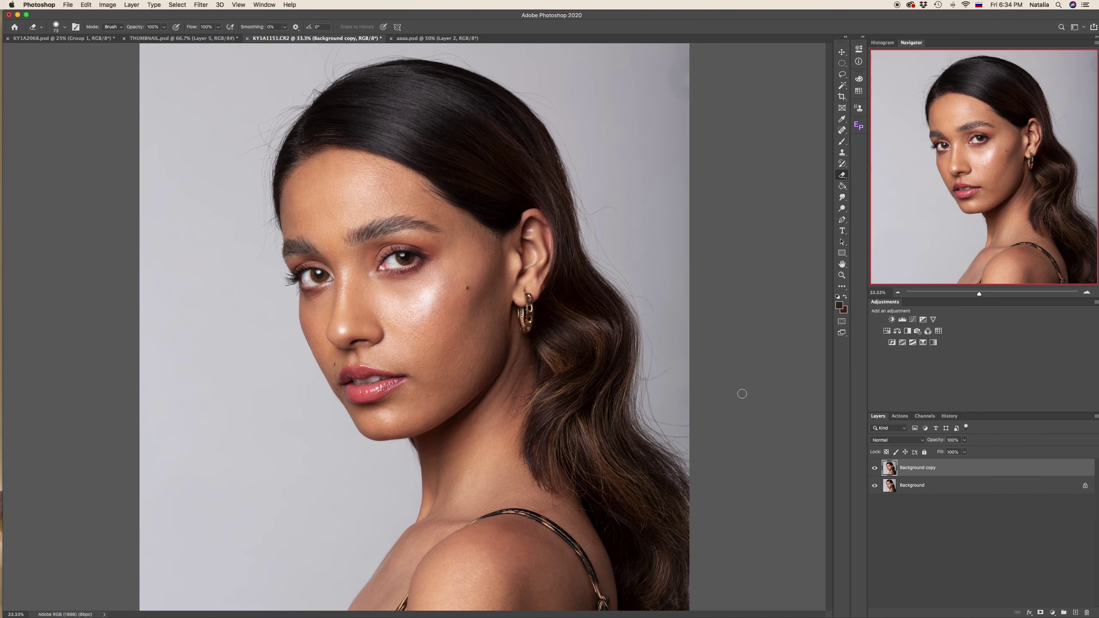
# Toggle the visibility of the Background copy layer to compare the liquified hair with the original.
pyautogui.click(875, 468)
pyautogui.click(875, 468)
# Remove the stray hairs and small blemishes on the forehead with a small Spot Healing Brush.
pyautogui.press('super+plus')
pyautogui.press('super+plus')
pyautogui.scroll(3, 385, 171)
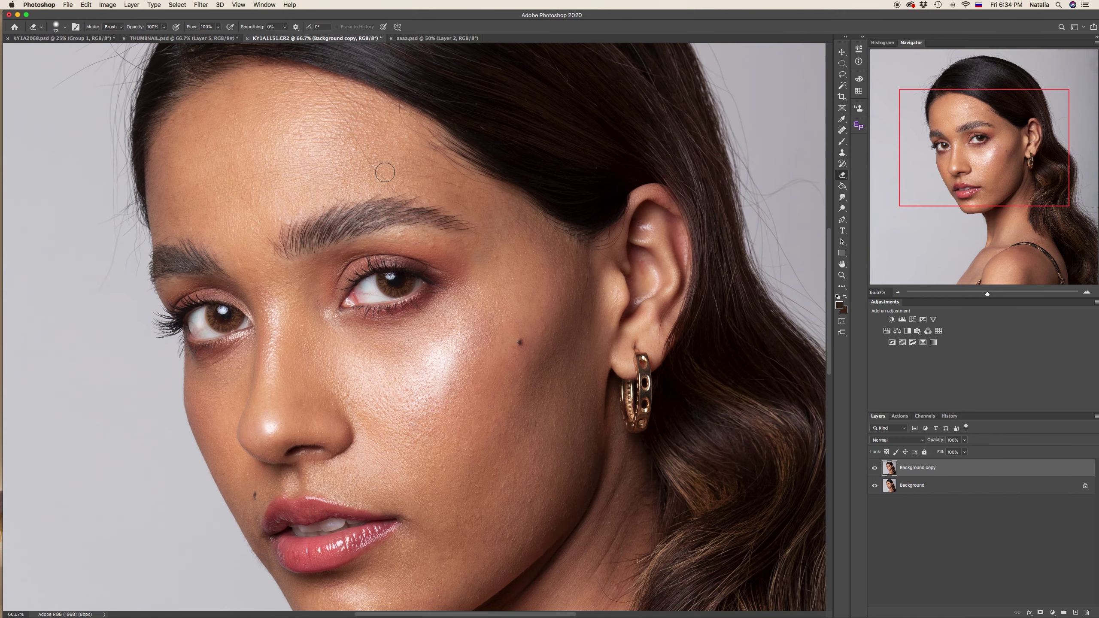
pyautogui.click(844, 130)
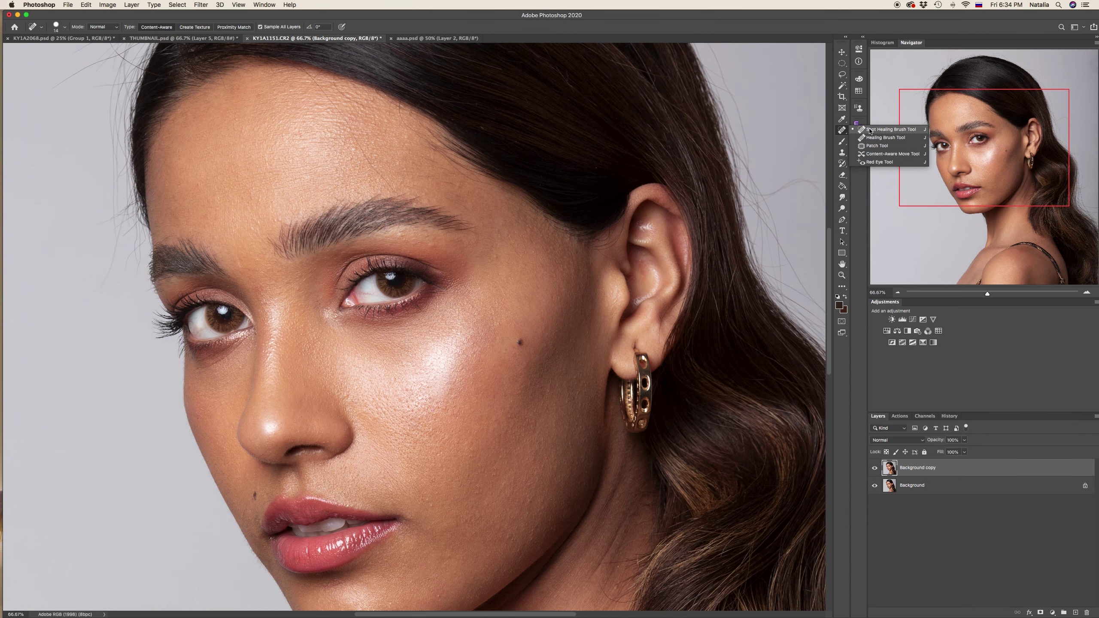
pyautogui.click(890, 130)
pyautogui.scroll(2, 288, 179)
pyautogui.rightClick(331, 164)
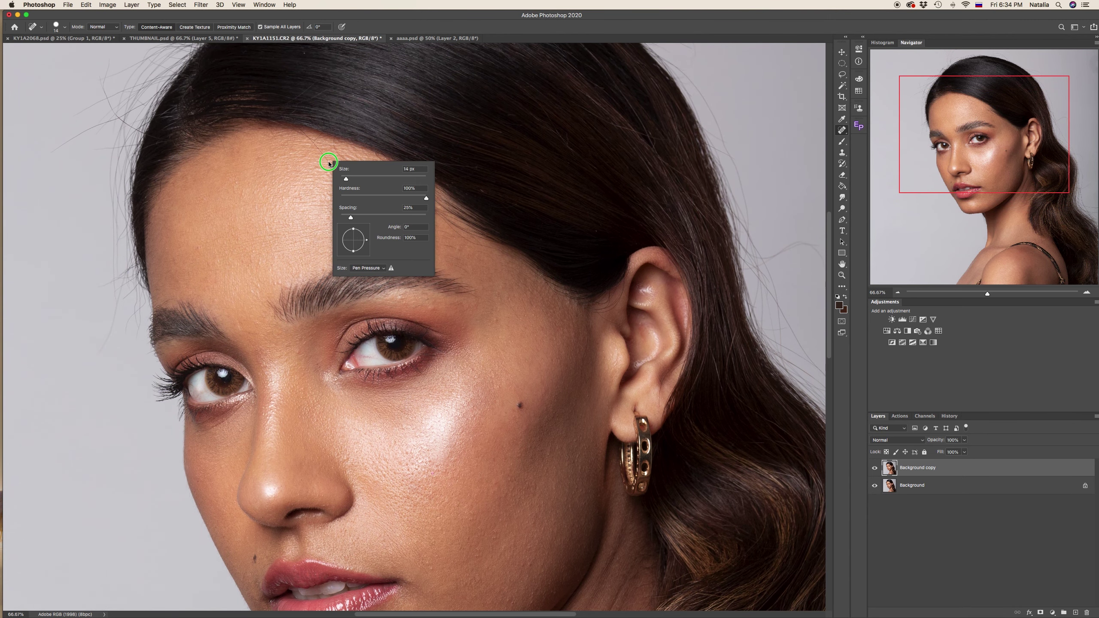
pyautogui.moveTo(349, 178); pyautogui.dragTo(344, 178)
pyautogui.press('Return')
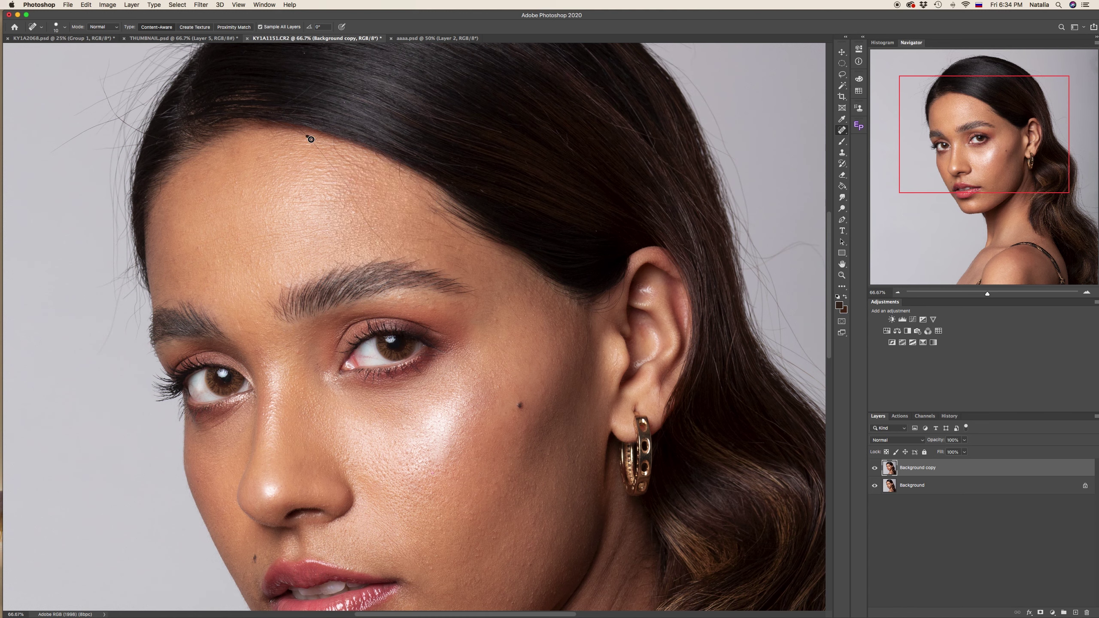
pyautogui.moveTo(308, 137); pyautogui.dragTo(401, 262)
pyautogui.moveTo(338, 172); pyautogui.dragTo(375, 231)
pyautogui.moveTo(398, 166); pyautogui.dragTo(422, 202)
pyautogui.moveTo(331, 144); pyautogui.dragTo(358, 165)
pyautogui.scroll(-4, 477, 279)
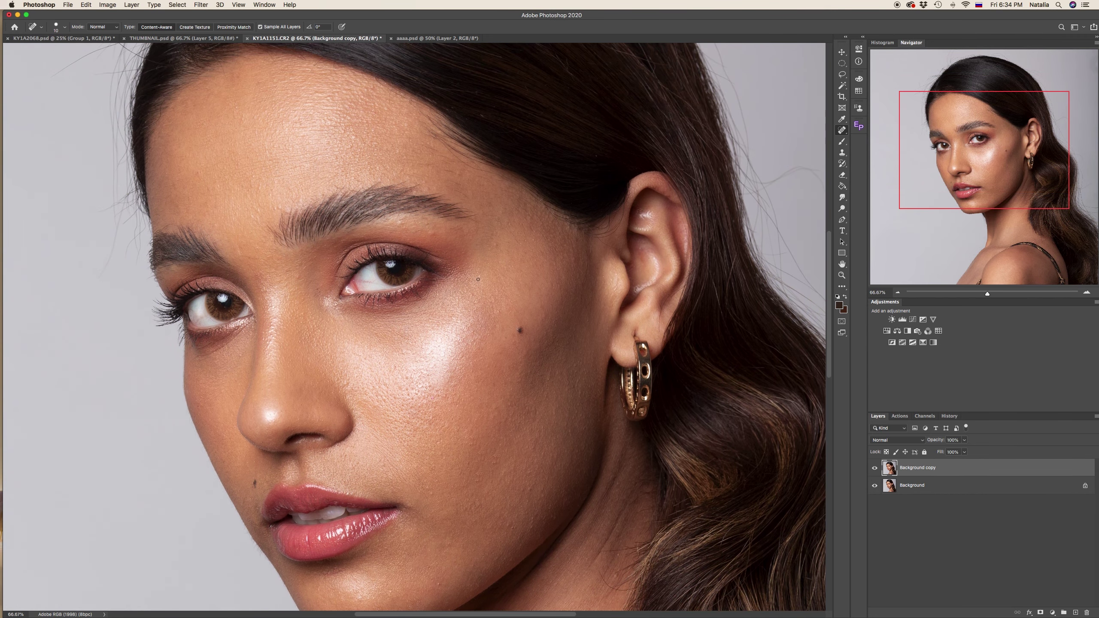
pyautogui.scroll(2, 477, 279)
# Add a new empty layer above Background copy and set the Clone Stamp tool to Lighten mode.
pyautogui.press('super+minus')
pyautogui.press('super+minus')
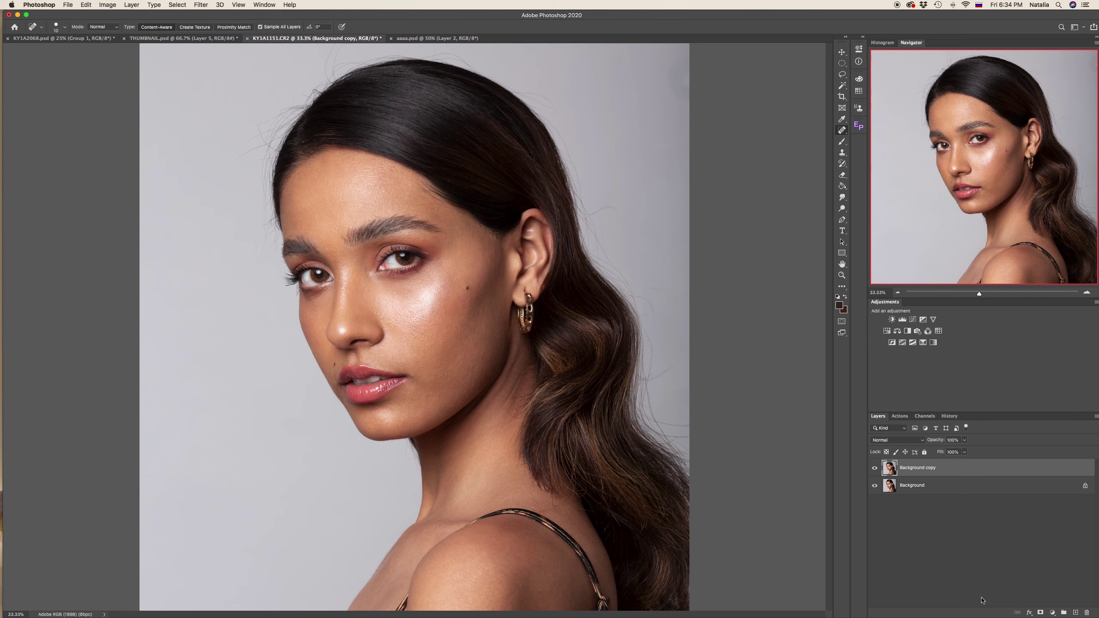
pyautogui.click(1077, 613)
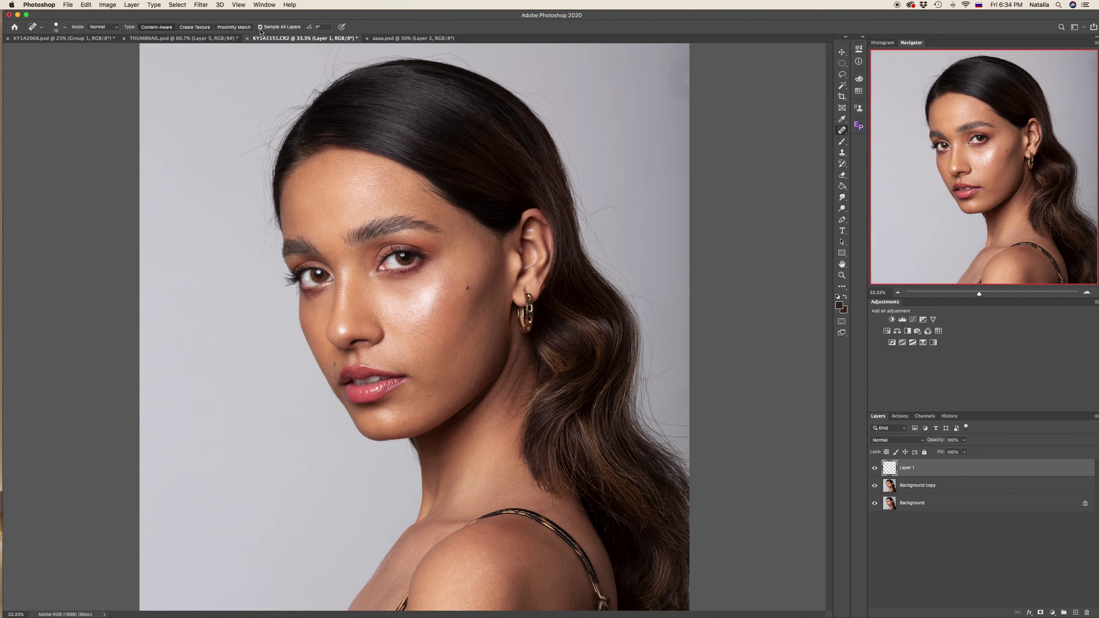
pyautogui.click(842, 152)
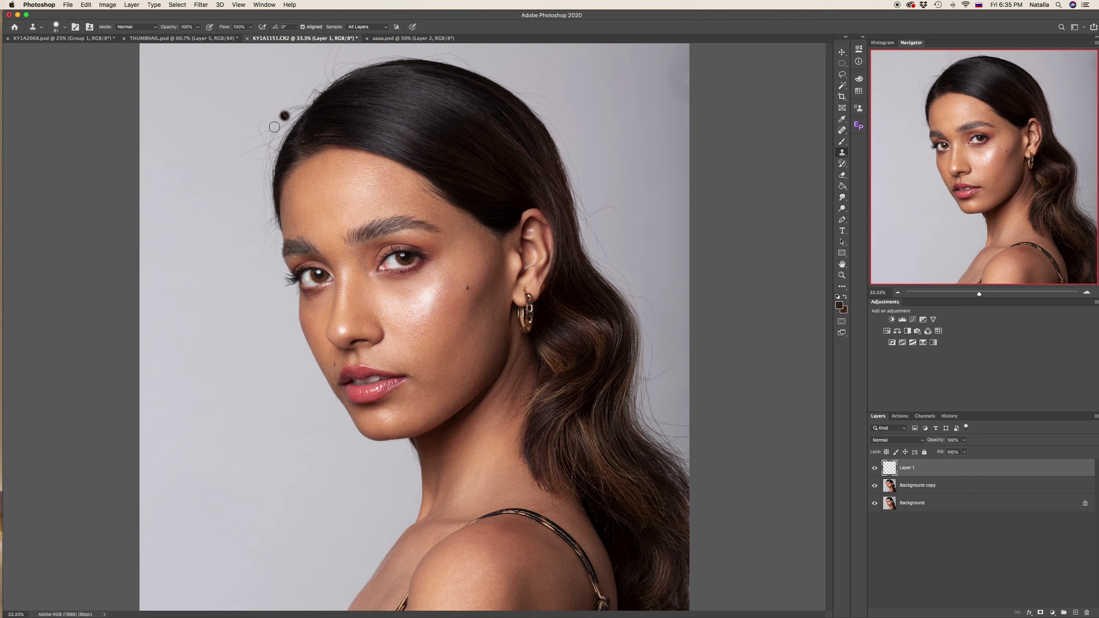
pyautogui.click(154, 29)
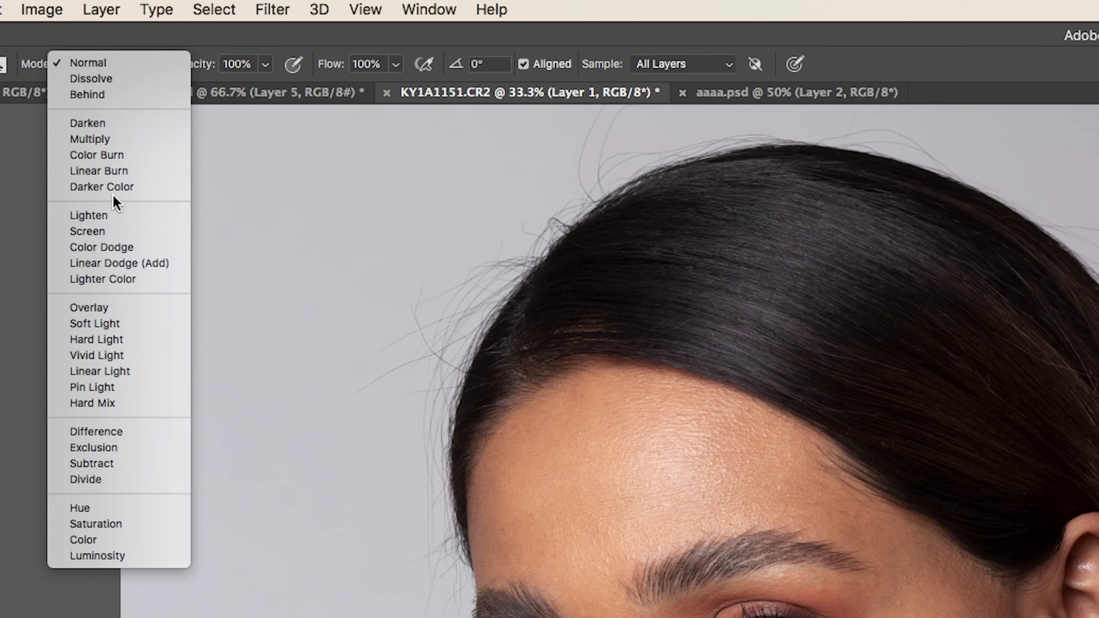
pyautogui.click(110, 218)
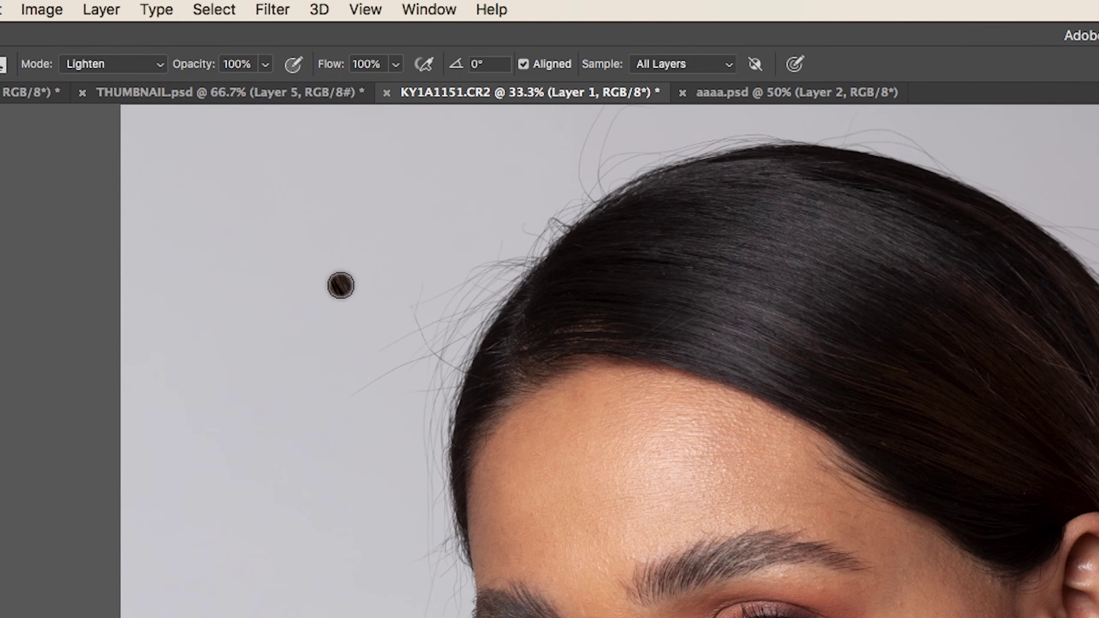
# Clone clean background over the flyaway hairs beside the forehead and front hairline with a 100 px Clone Stamp brush.
pyautogui.press('super+minus')
pyautogui.press('super+plus')
pyautogui.press('super+plus')
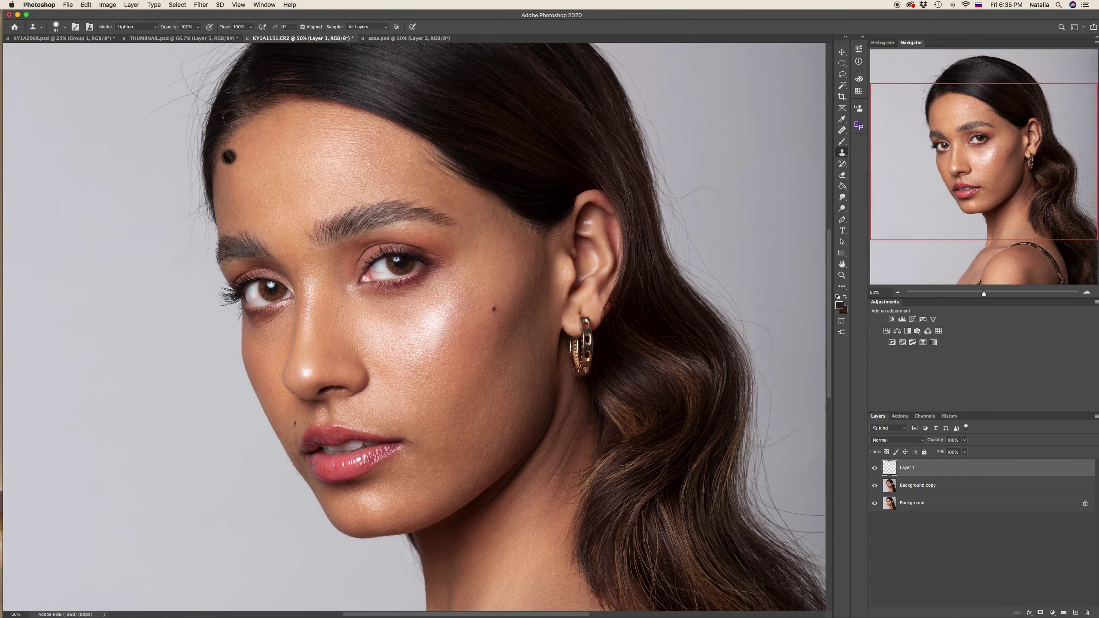
pyautogui.rightClick(236, 122)
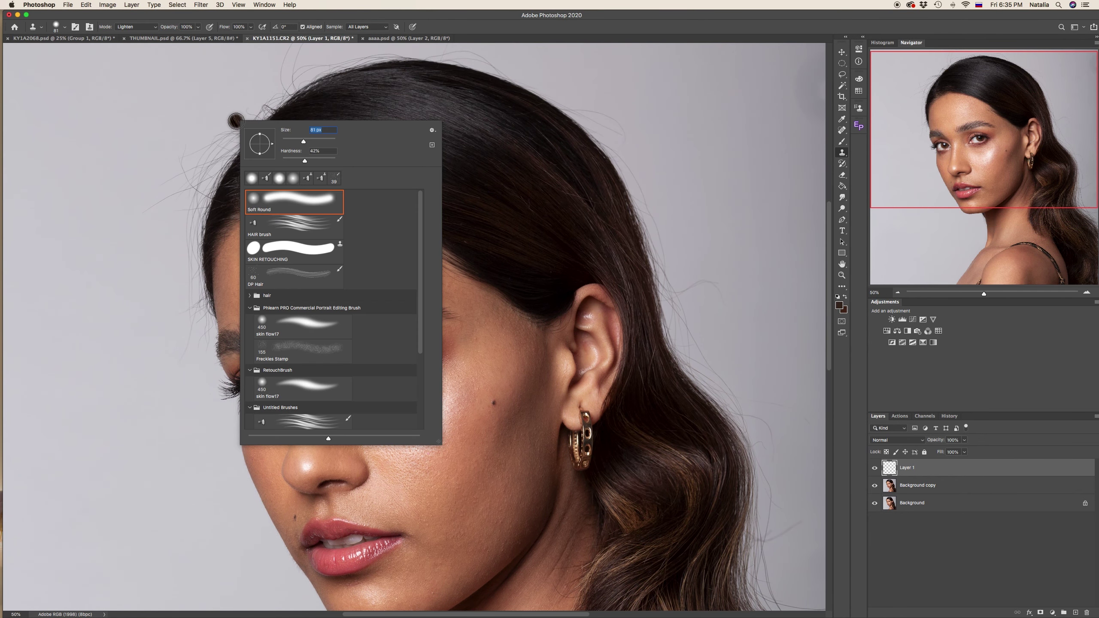
pyautogui.click(310, 141)
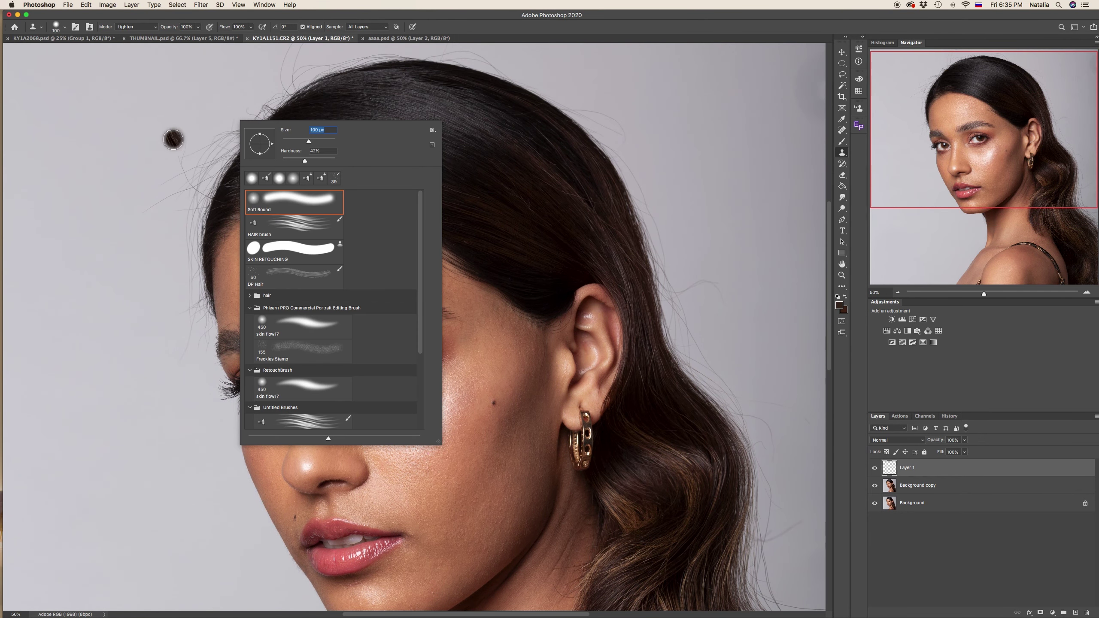
pyautogui.keyDown('alt'); pyautogui.click(153, 153); pyautogui.keyUp('alt')
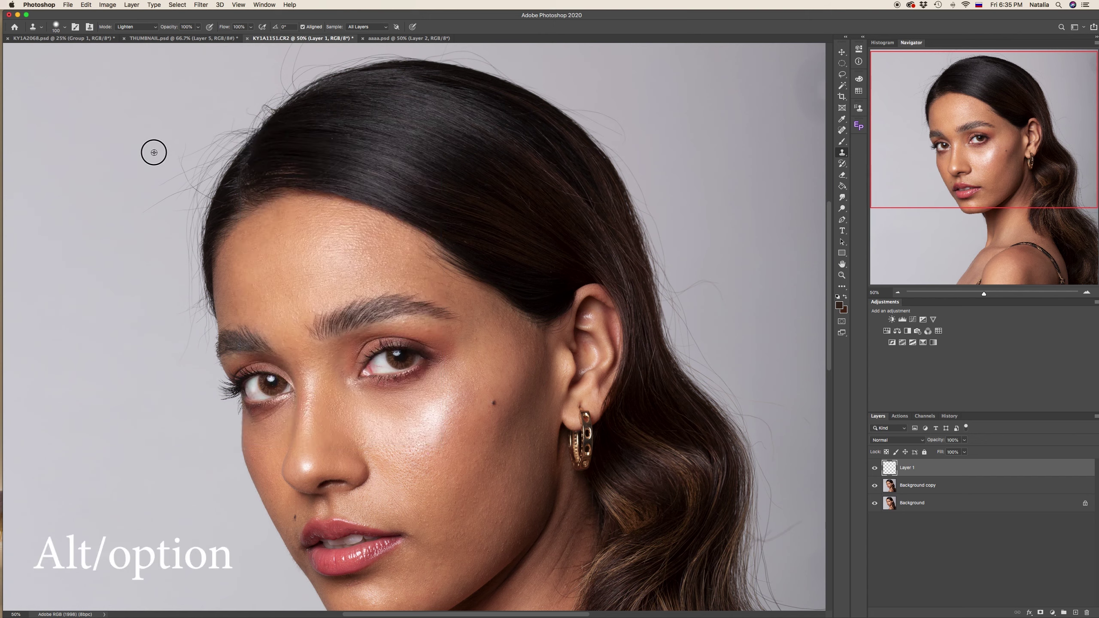
pyautogui.keyDown('alt'); pyautogui.click(96, 183); pyautogui.keyUp('alt')
pyautogui.moveTo(193, 171); pyautogui.dragTo(178, 228)
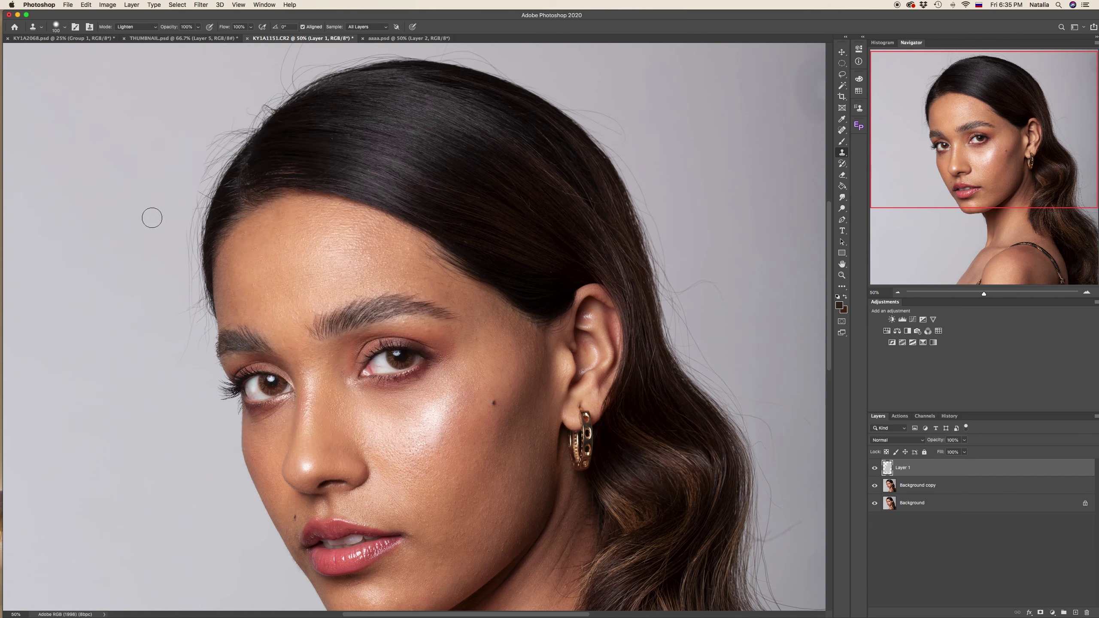
pyautogui.keyDown('alt'); pyautogui.click(148, 208); pyautogui.keyUp('alt')
pyautogui.moveTo(217, 134)
pyautogui.mouseDown()
pyautogui.moveTo(186, 196)
pyautogui.moveTo(228, 133)
pyautogui.moveTo(179, 220)
pyautogui.moveTo(205, 178)
pyautogui.moveTo(183, 285)
pyautogui.moveTo(185, 249)
pyautogui.moveTo(189, 312)
pyautogui.moveTo(189, 262)
pyautogui.moveTo(203, 323)
pyautogui.mouseUp()
pyautogui.keyDown('alt'); pyautogui.click(155, 217); pyautogui.keyUp('alt')
pyautogui.keyDown('alt'); pyautogui.click(172, 402); pyautogui.keyUp('alt')
pyautogui.moveTo(174, 365)
pyautogui.mouseDown()
pyautogui.moveTo(208, 168)
pyautogui.moveTo(238, 135)
pyautogui.mouseUp()
# Clone clean background over the flyaway hairs along the crown and upper back of the head.
pyautogui.keyDown('alt'); pyautogui.click(216, 104); pyautogui.keyUp('alt')
pyautogui.moveTo(277, 94)
pyautogui.mouseDown()
pyautogui.moveTo(262, 57)
pyautogui.moveTo(301, 54)
pyautogui.mouseUp()
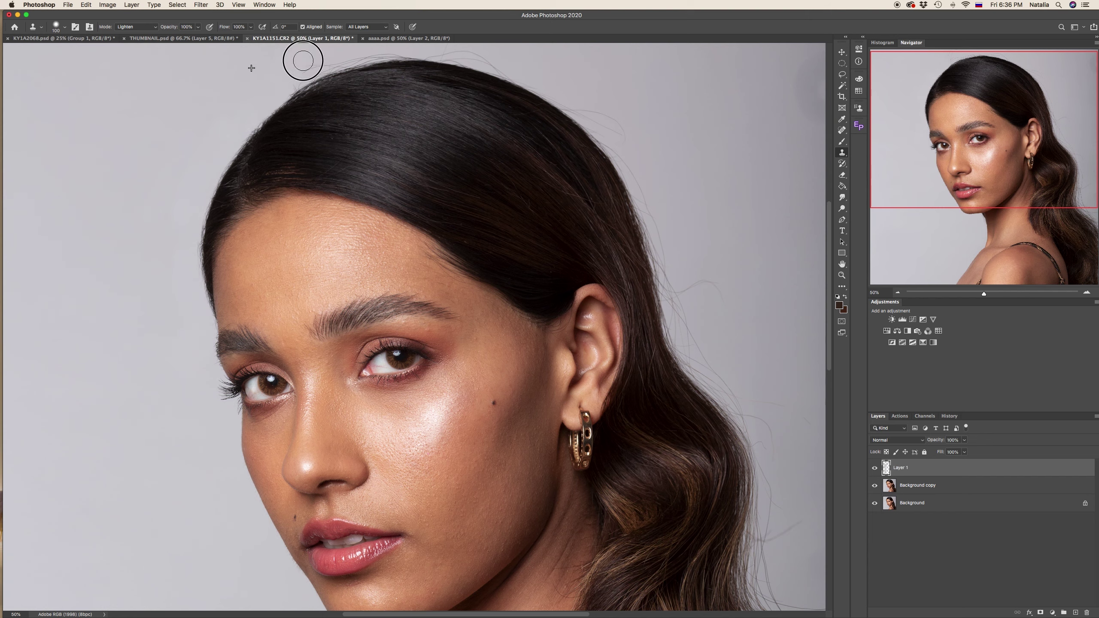
pyautogui.moveTo(601, 113); pyautogui.dragTo(650, 189)
pyautogui.moveTo(550, 89)
pyautogui.mouseDown()
pyautogui.moveTo(506, 65)
pyautogui.moveTo(380, 50)
pyautogui.mouseUp()
# Lower the Clone Stamp opacity to 62% and adjust its brush size for the background behind the head.
pyautogui.click(198, 27)
pyautogui.click(183, 38)
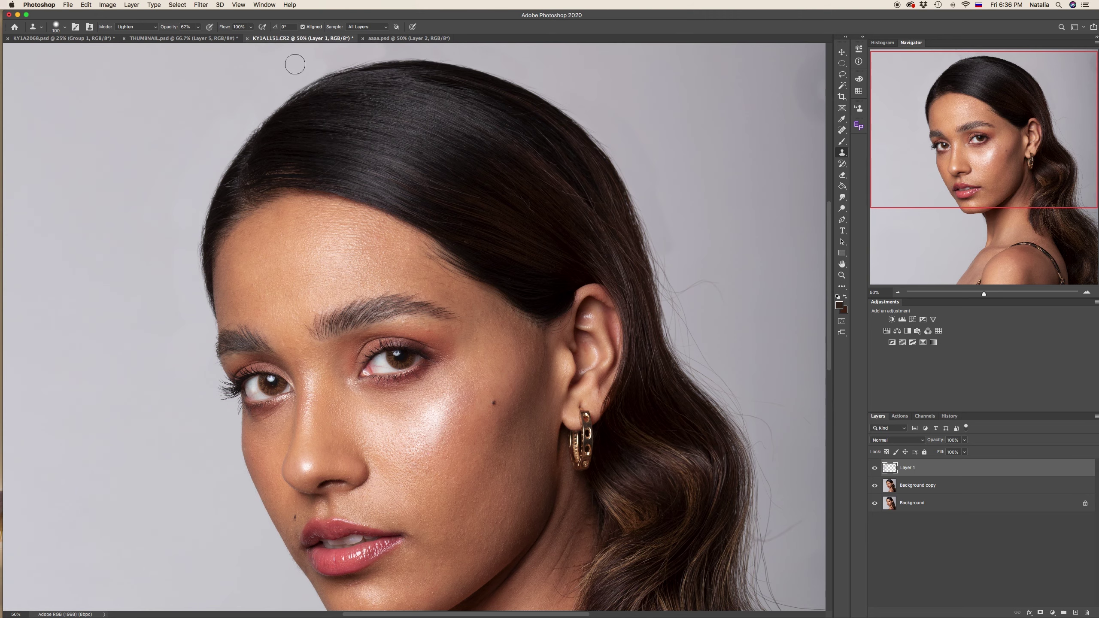
pyautogui.scroll(-2, 628, 151)
pyautogui.rightClick(702, 172)
pyautogui.click(777, 194)
pyautogui.press('Return')
pyautogui.scroll(-2, 737, 273)
pyautogui.press('super+minus')
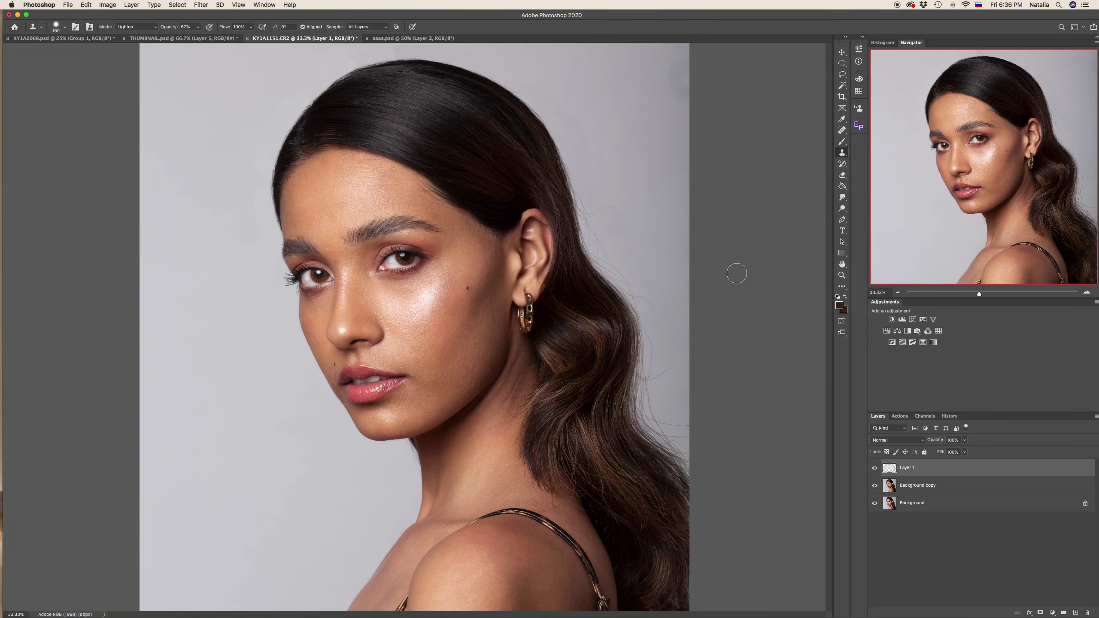
# Resize the Clone Stamp brush, restore its opacity to 100%, and cover the flyaway hairs beside the lower hair waves.
pyautogui.rightClick(645, 291)
pyautogui.click(709, 314)
pyautogui.press('Return')
pyautogui.click(660, 372)
pyautogui.click(197, 26)
pyautogui.click(219, 39)
pyautogui.click(664, 353)
pyautogui.moveTo(664, 353)
pyautogui.mouseDown()
pyautogui.moveTo(650, 377)
pyautogui.moveTo(655, 409)
pyautogui.moveTo(681, 428)
pyautogui.moveTo(662, 389)
pyautogui.mouseUp()
pyautogui.press('super+plus')
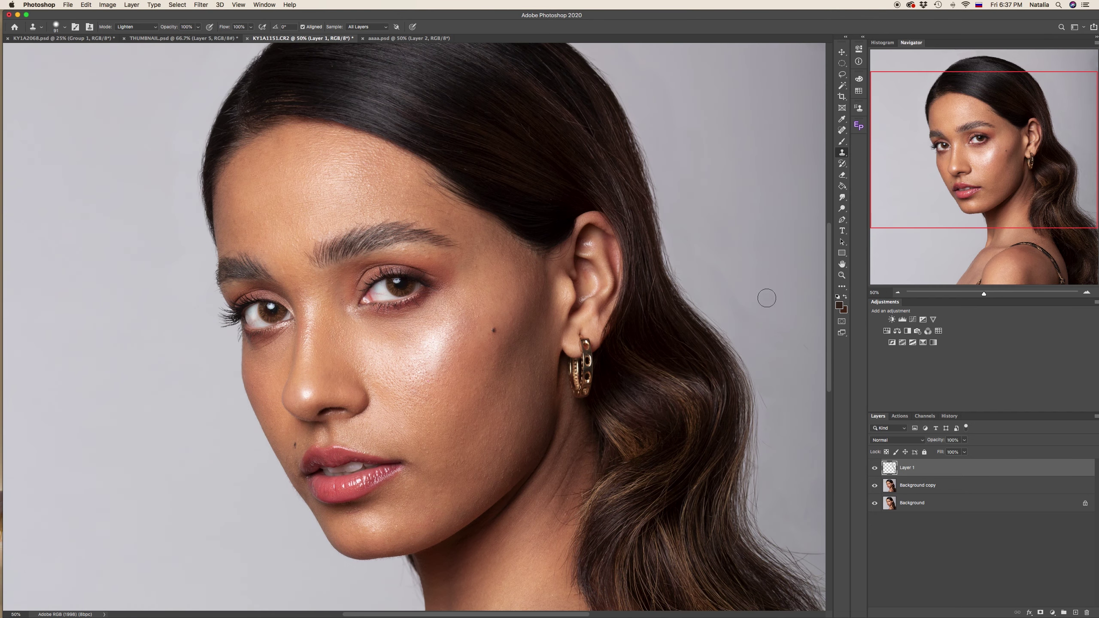
# Even out the background behind the hair with a 460 px Clone Stamp brush, undoing the last strokes.
pyautogui.hscroll(5, 620, 536)
pyautogui.rightClick(601, 396)
pyautogui.write('460')
pyautogui.press('Return')
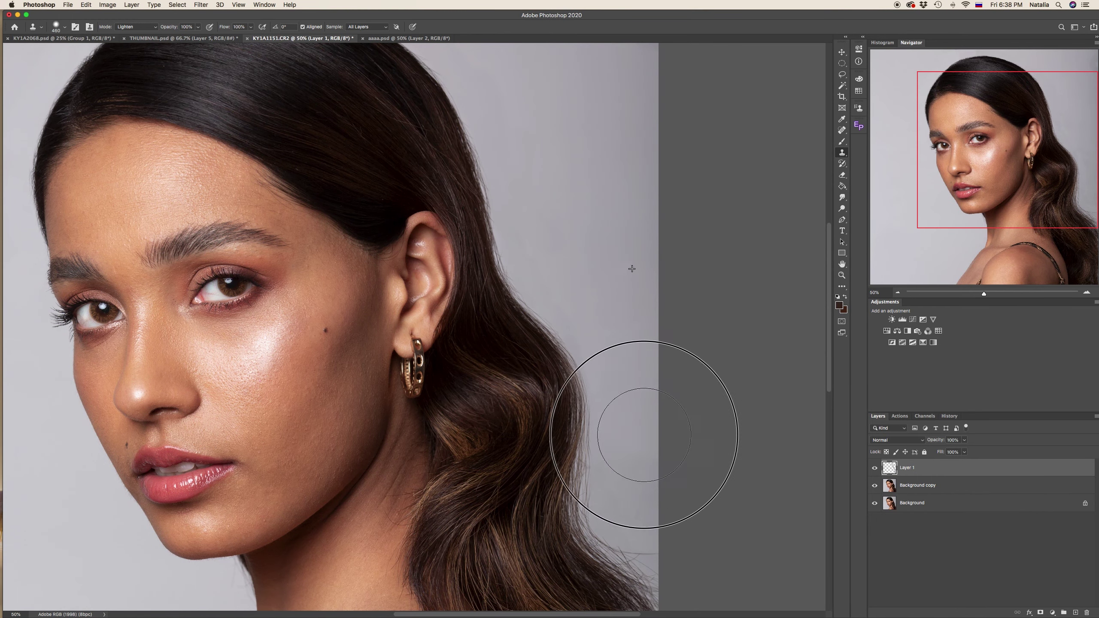
pyautogui.scroll(3, 615, 232)
pyautogui.press('super+z')
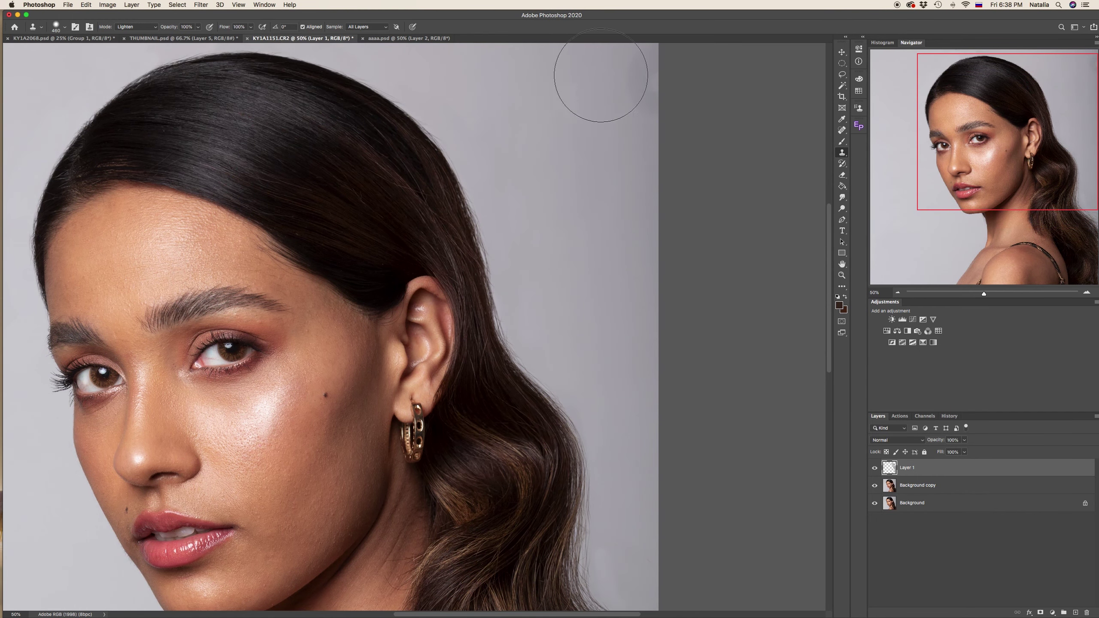
pyautogui.press('super+z')
# Clone background over the remaining stray hairs between the hair waves and the photo's edge with a smaller brush.
pyautogui.press('super+minus')
pyautogui.rightClick(636, 111)
pyautogui.click(690, 130)
pyautogui.press('Return')
pyautogui.moveTo(678, 381); pyautogui.dragTo(680, 407)
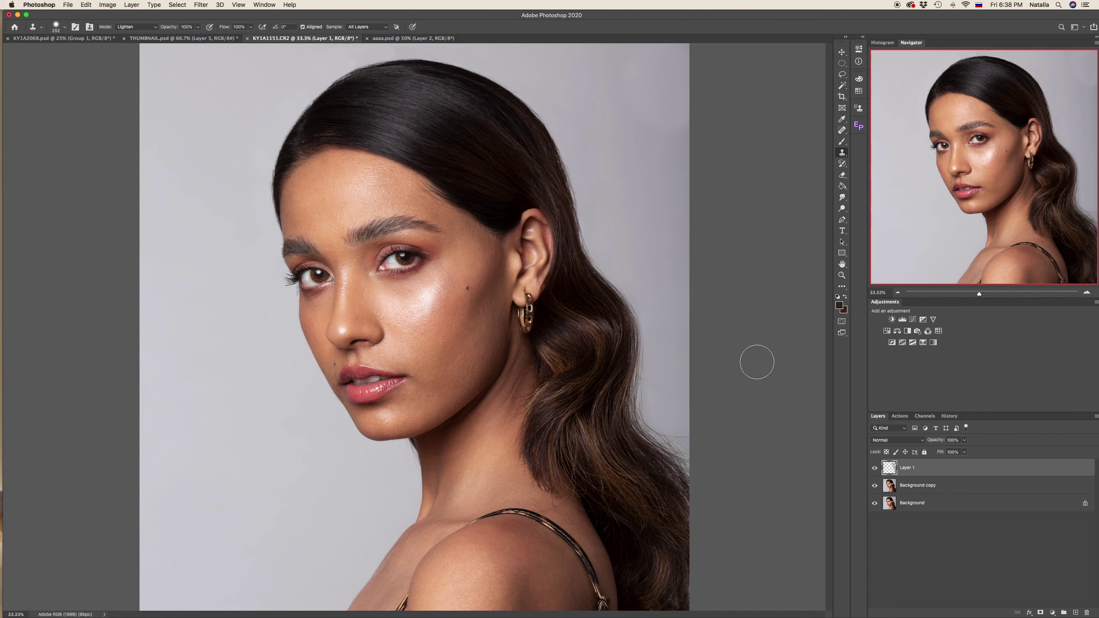
# Toggle the visibility of Layer 1 to compare the portrait with and without the flyaway cleanup.
pyautogui.click(874, 469)
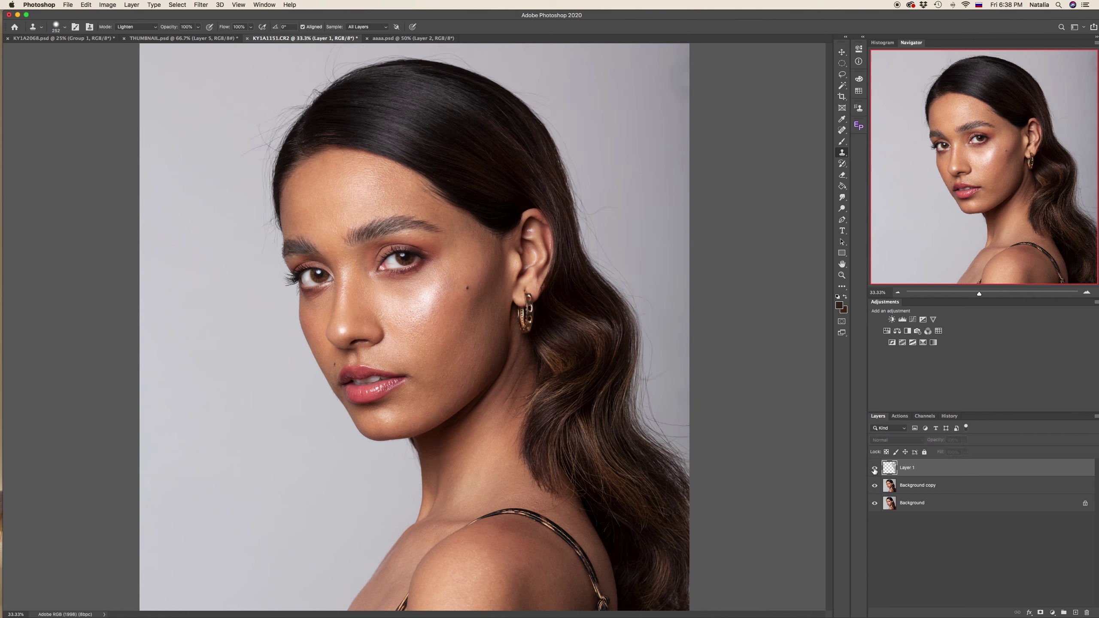
pyautogui.click(874, 470)
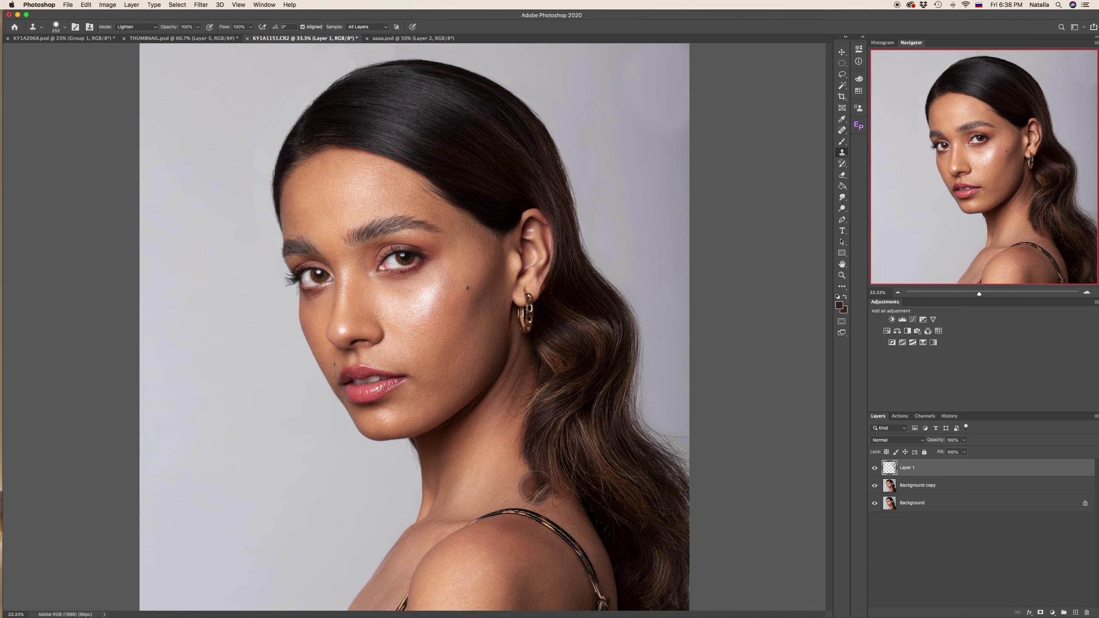
# Activate the Brush tool and choose the DP Hair brush preset.
pyautogui.click(841, 143)
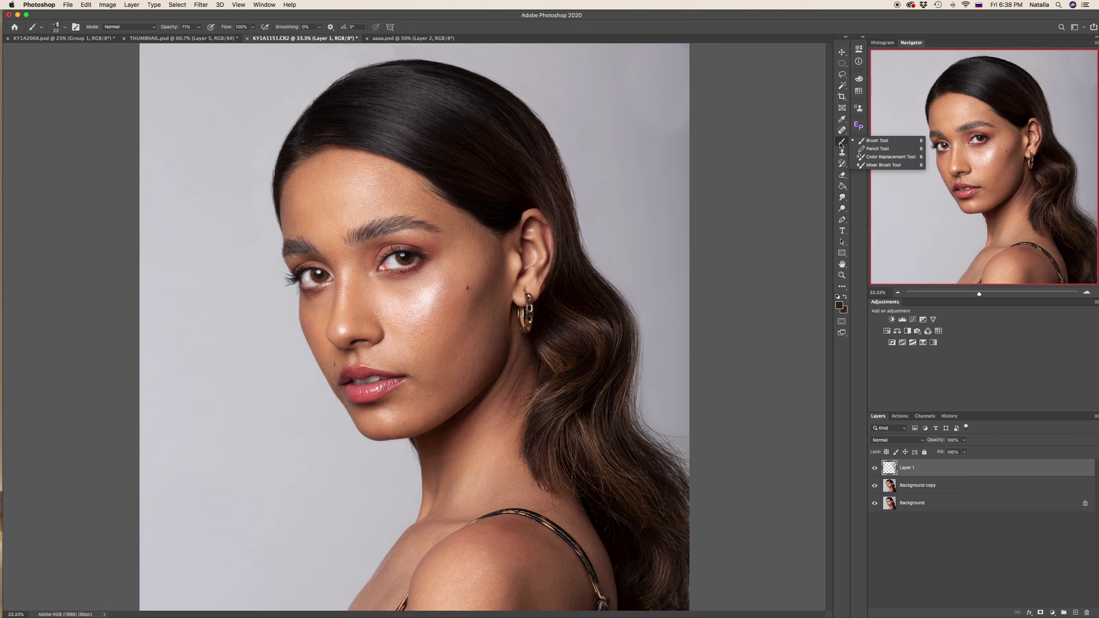
pyautogui.click(862, 142)
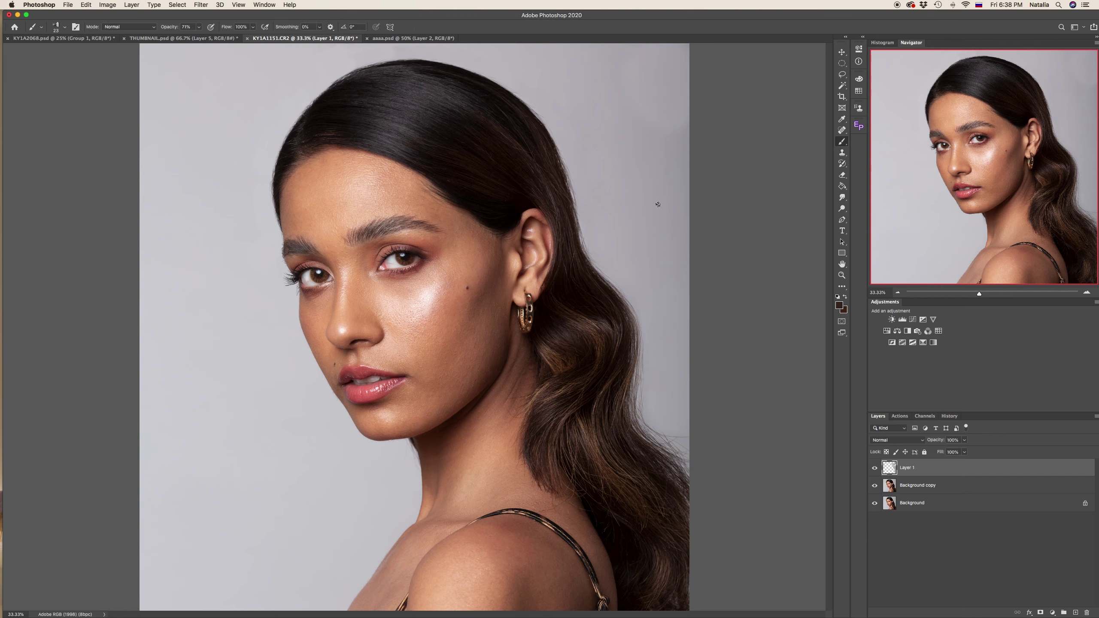
pyautogui.rightClick(658, 204)
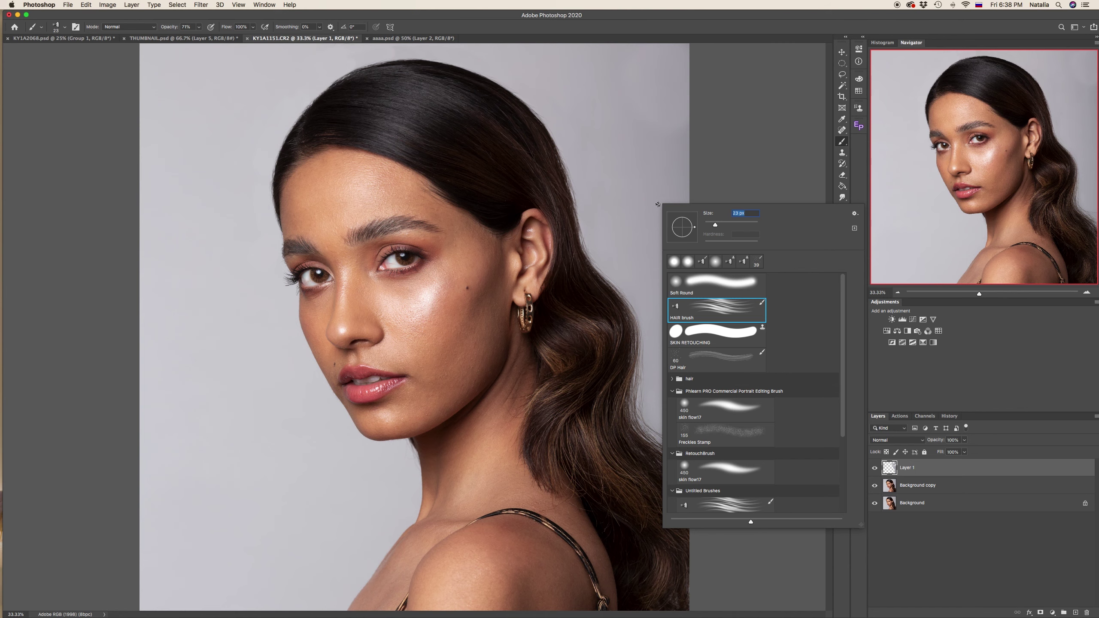
pyautogui.click(692, 361)
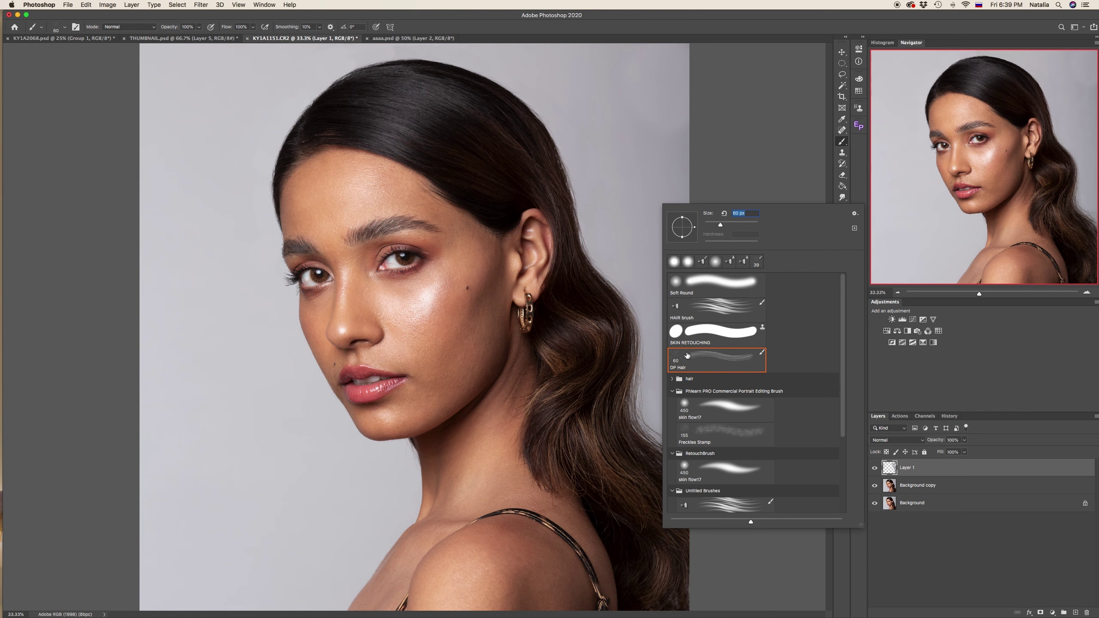
pyautogui.click(616, 20)
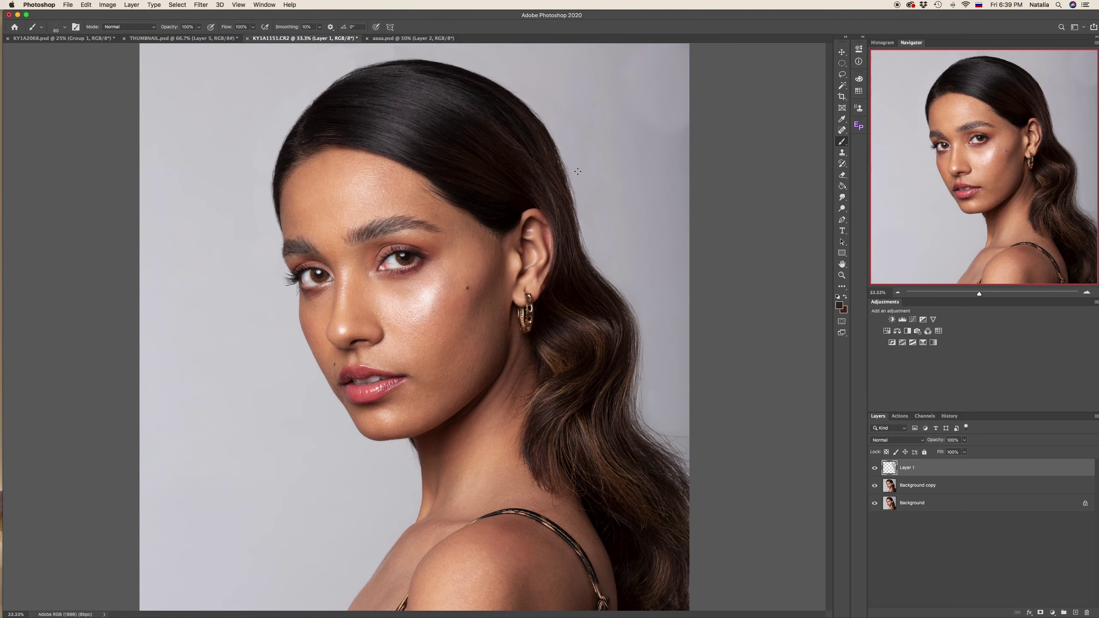
# Sample the dark hair colour and paint strands over the sparse patch of hair just above the forehead hairline.
pyautogui.press('super+equal')
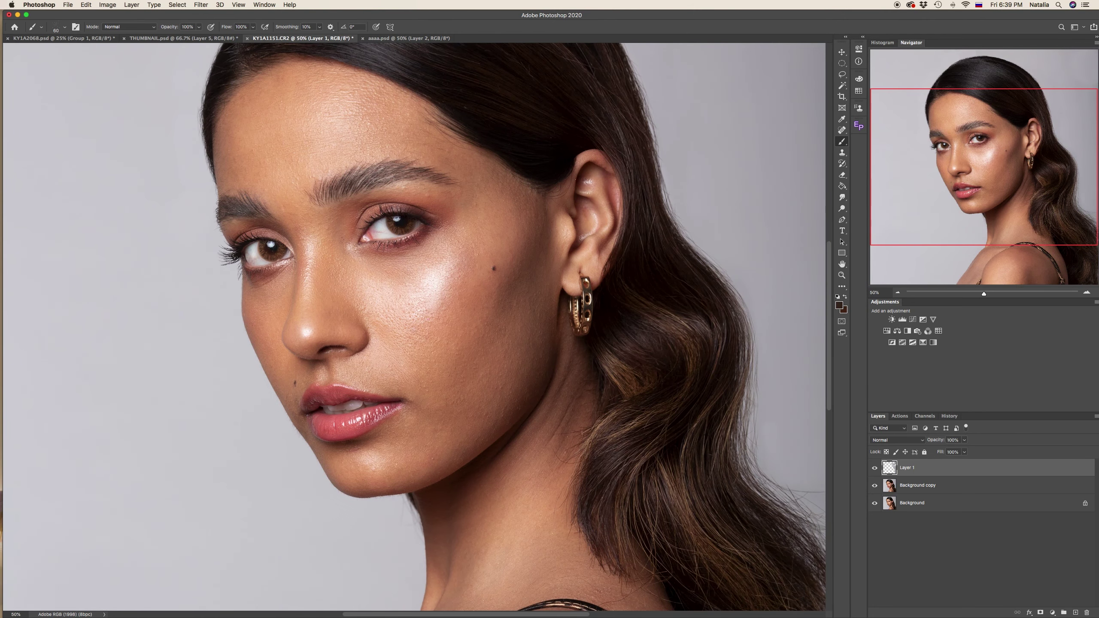
pyautogui.scroll(5, 414, 327)
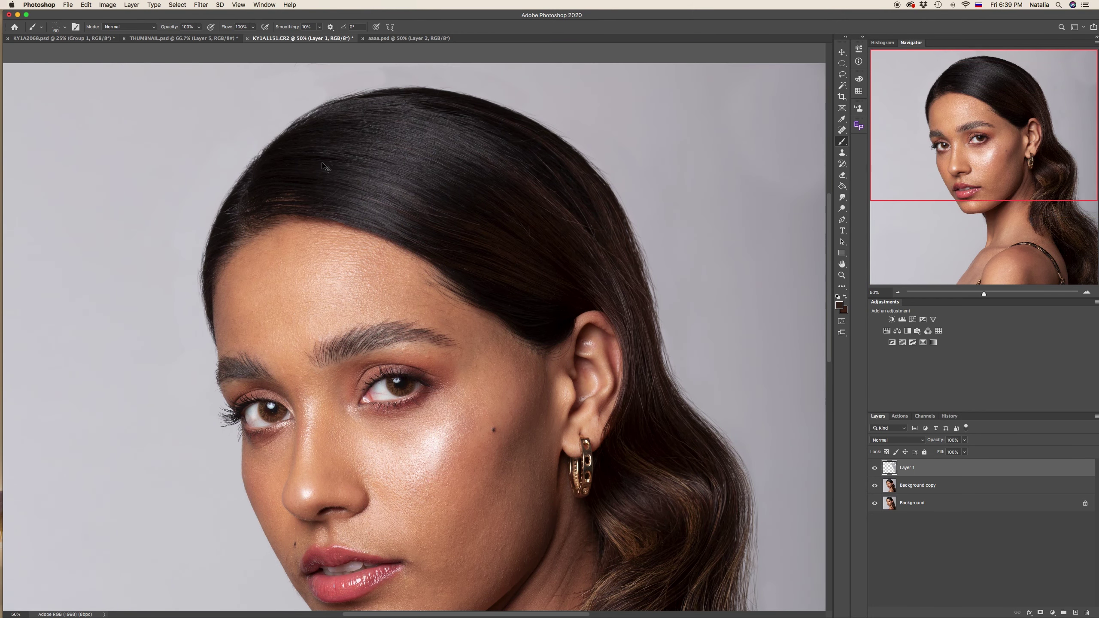
pyautogui.press('super+equal')
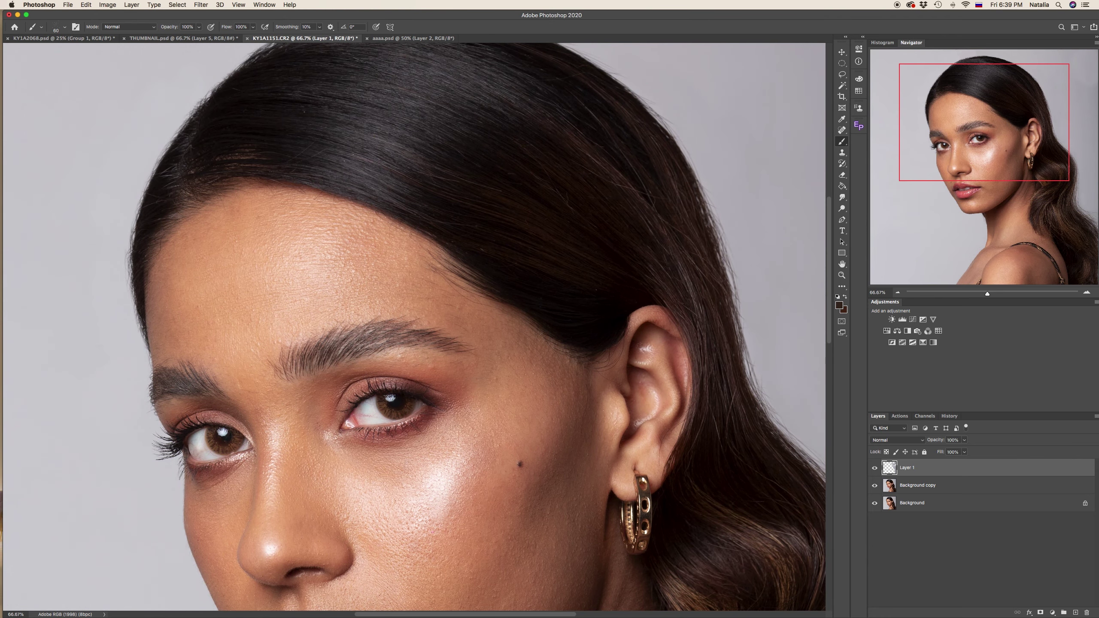
pyautogui.moveTo(385, 614); pyautogui.dragTo(345, 614)
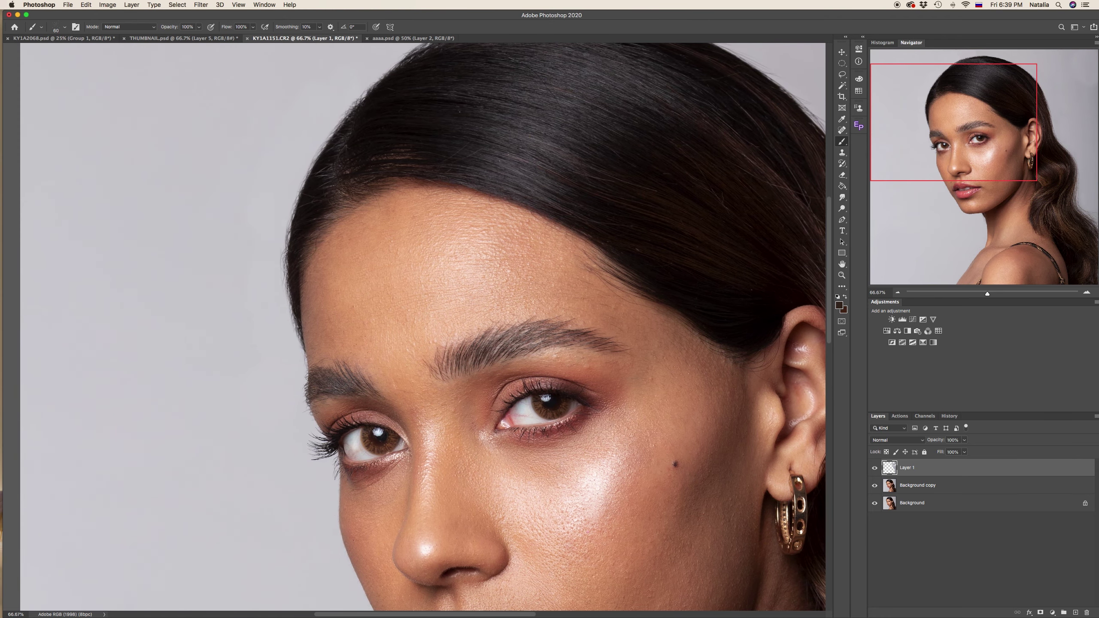
pyautogui.click(840, 51)
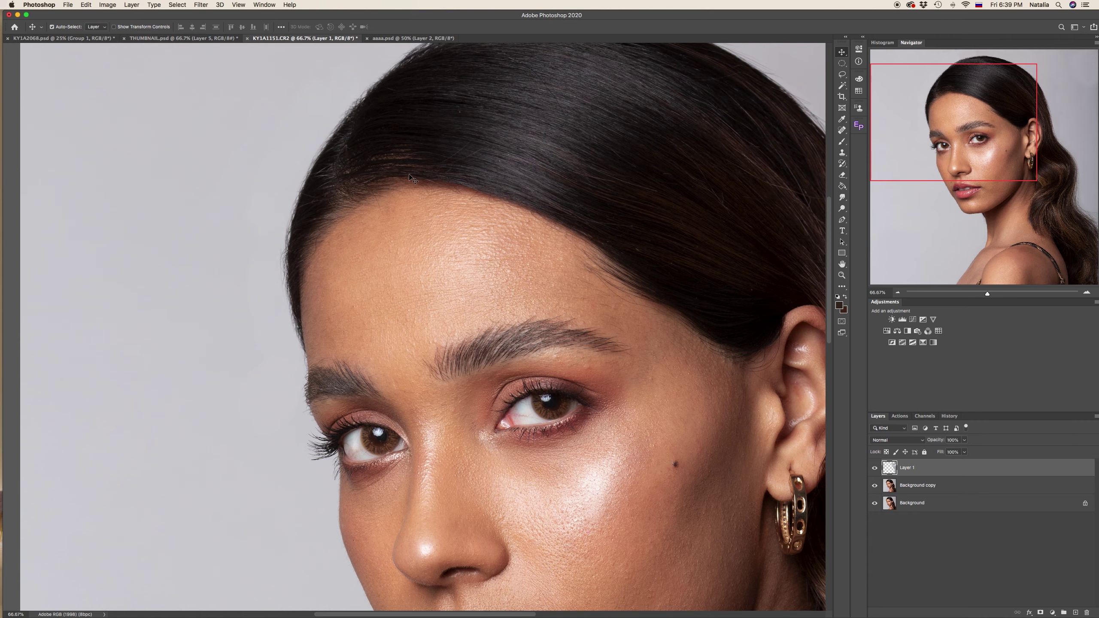
pyautogui.scroll(2, 411, 184)
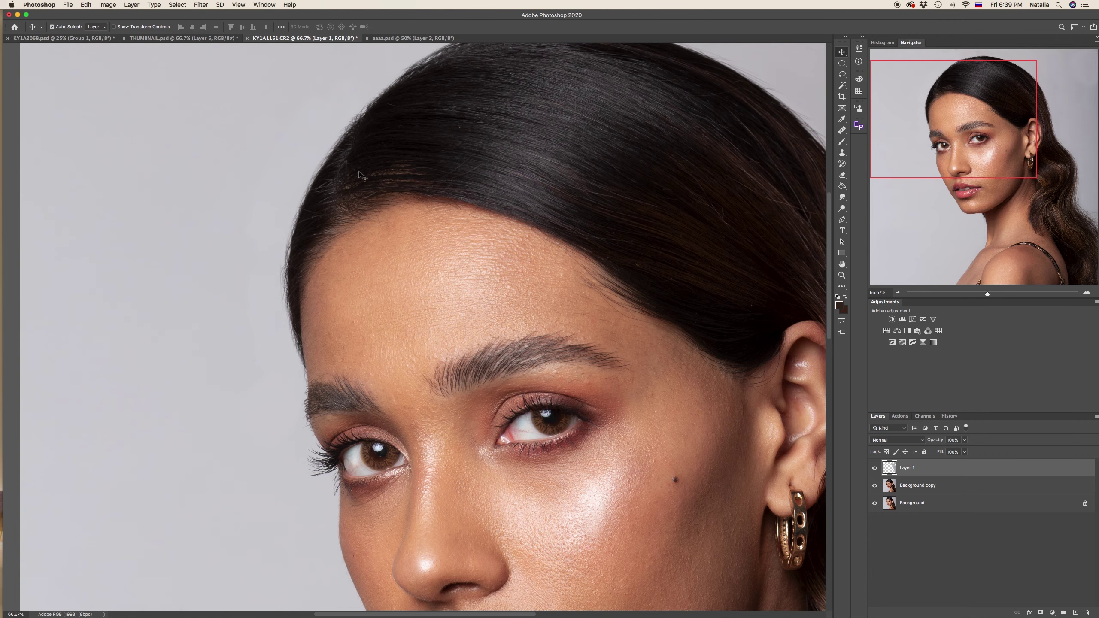
pyautogui.click(841, 142)
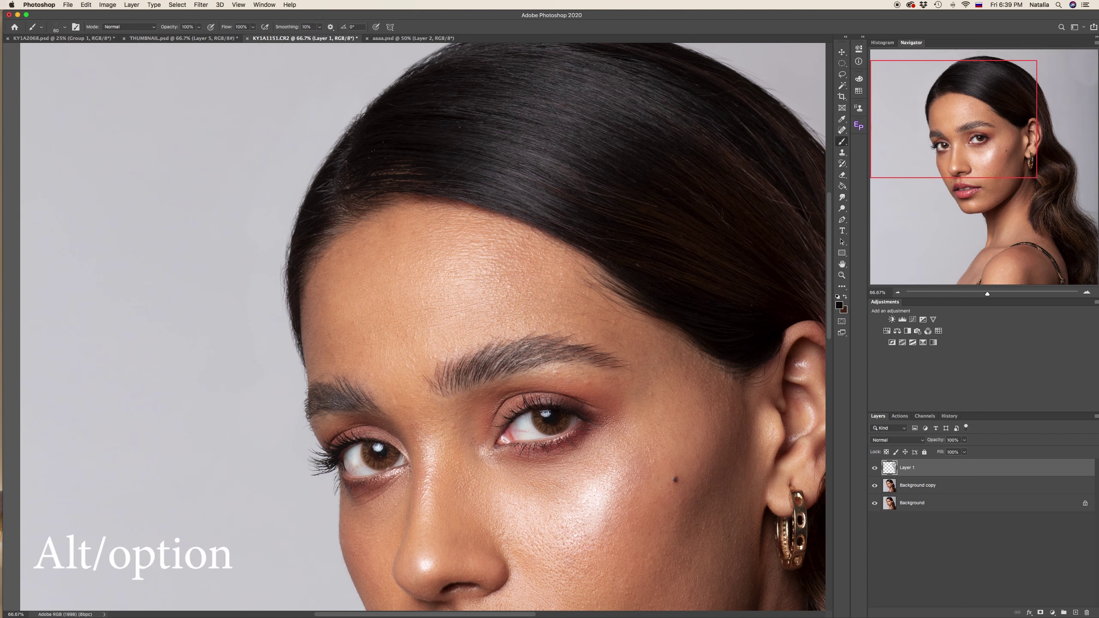
pyautogui.keyDown('alt'); pyautogui.click(376, 151); pyautogui.keyUp('alt')
pyautogui.moveTo(376, 152); pyautogui.dragTo(380, 157)
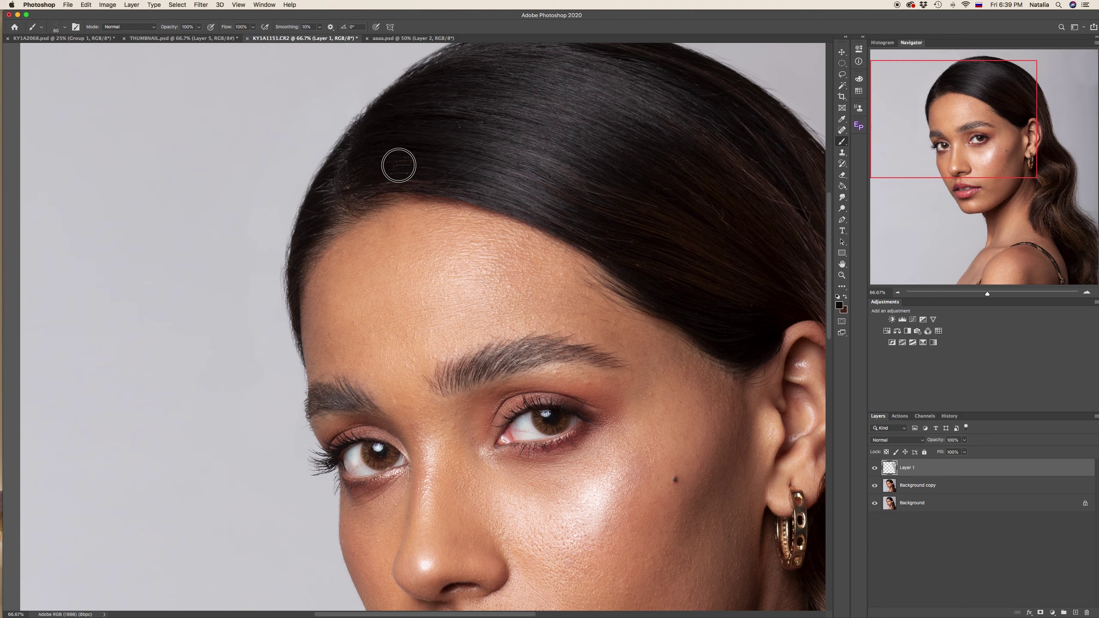
pyautogui.moveTo(404, 179)
pyautogui.mouseDown()
pyautogui.moveTo(450, 178)
pyautogui.moveTo(359, 193)
pyautogui.mouseUp()
# Adjust the hair brush, sample nearby hair tones, and paint strands near the temple hairline and along the upper hair contour.
pyautogui.rightClick(413, 141)
pyautogui.click(469, 295)
pyautogui.keyDown('alt'); pyautogui.click(366, 177); pyautogui.keyUp('alt')
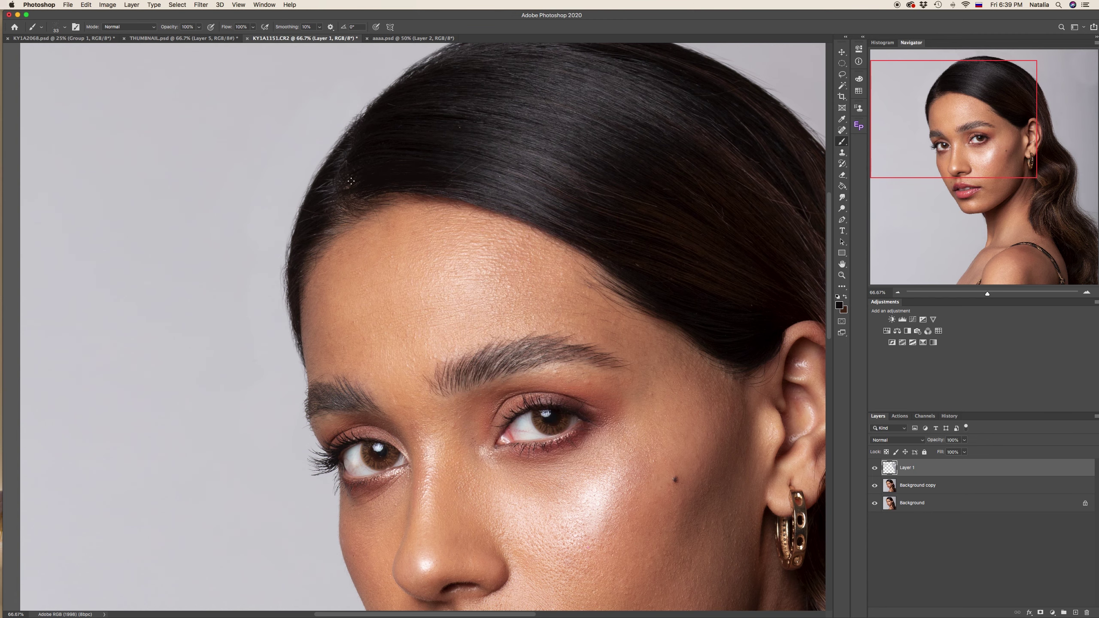
pyautogui.keyDown('alt'); pyautogui.click(333, 172); pyautogui.keyUp('alt')
pyautogui.keyDown('alt'); pyautogui.click(331, 188); pyautogui.keyUp('alt')
pyautogui.keyDown('alt'); pyautogui.click(377, 173); pyautogui.keyUp('alt')
pyautogui.scroll(3, 342, 216)
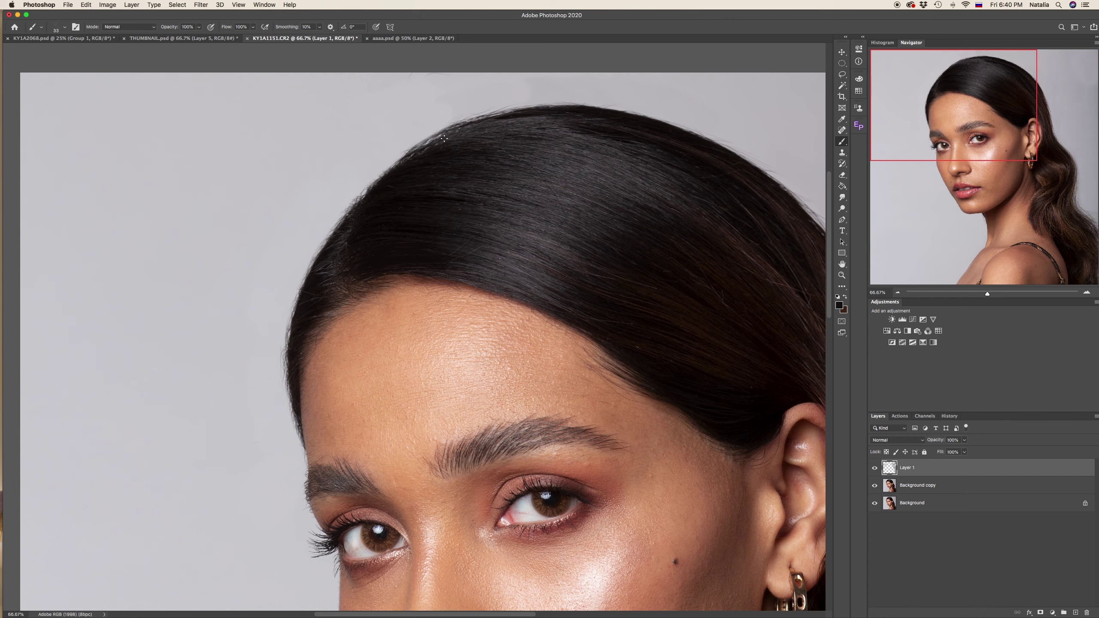
pyautogui.moveTo(406, 160); pyautogui.dragTo(453, 134)
# Toggle Layer 1's visibility at two zoom levels to compare the hairline before and after painting.
pyautogui.click(874, 468)
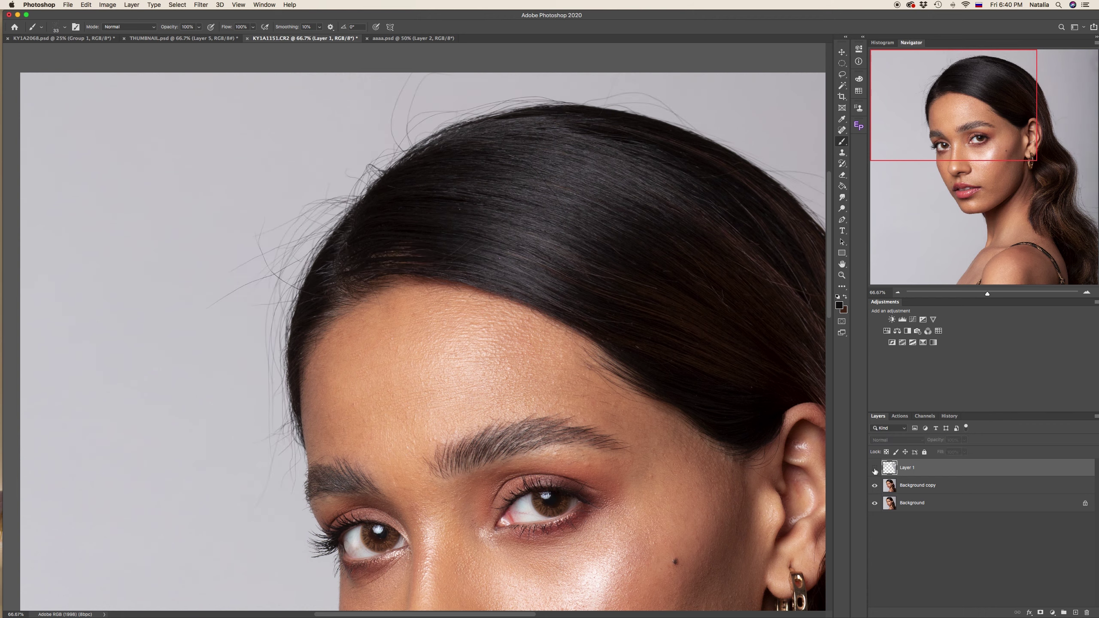
pyautogui.click(875, 468)
pyautogui.press('super+1')
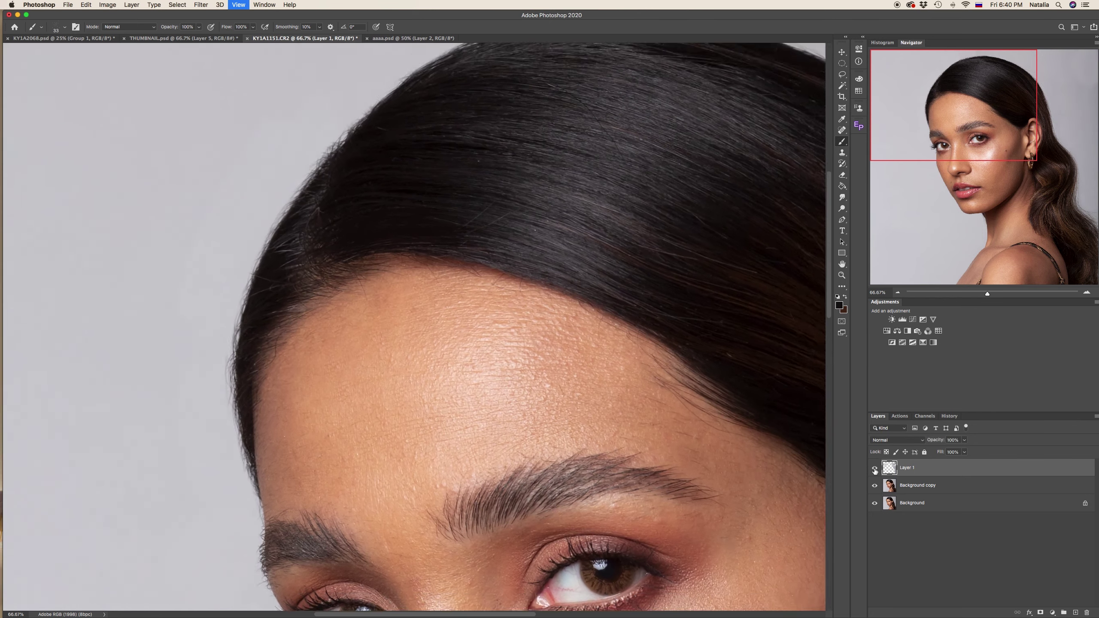
pyautogui.click(874, 468)
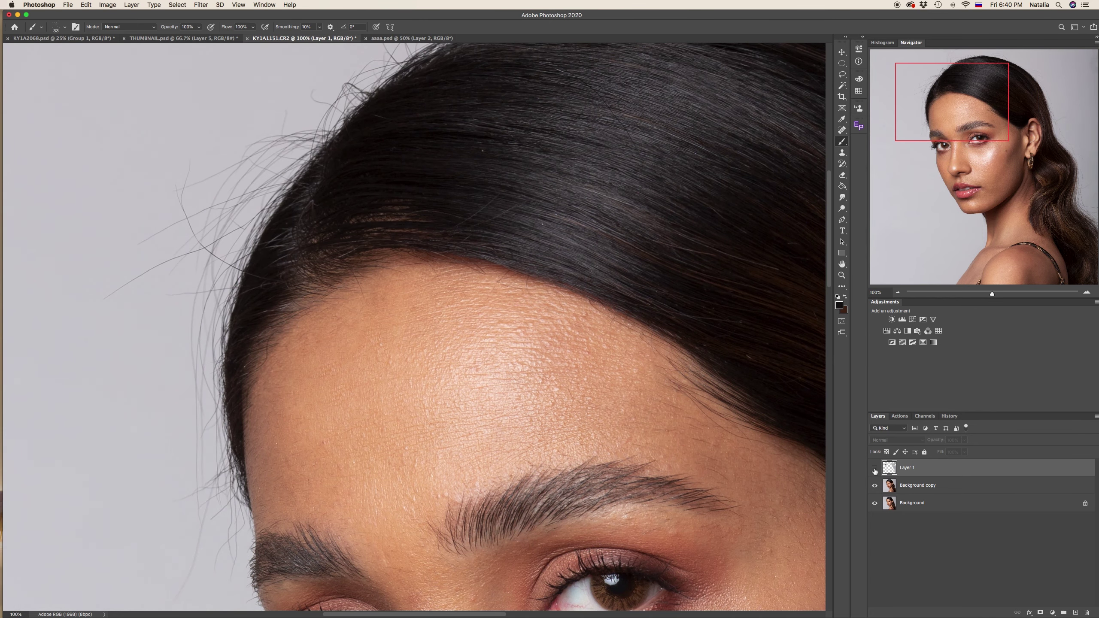
pyautogui.click(875, 468)
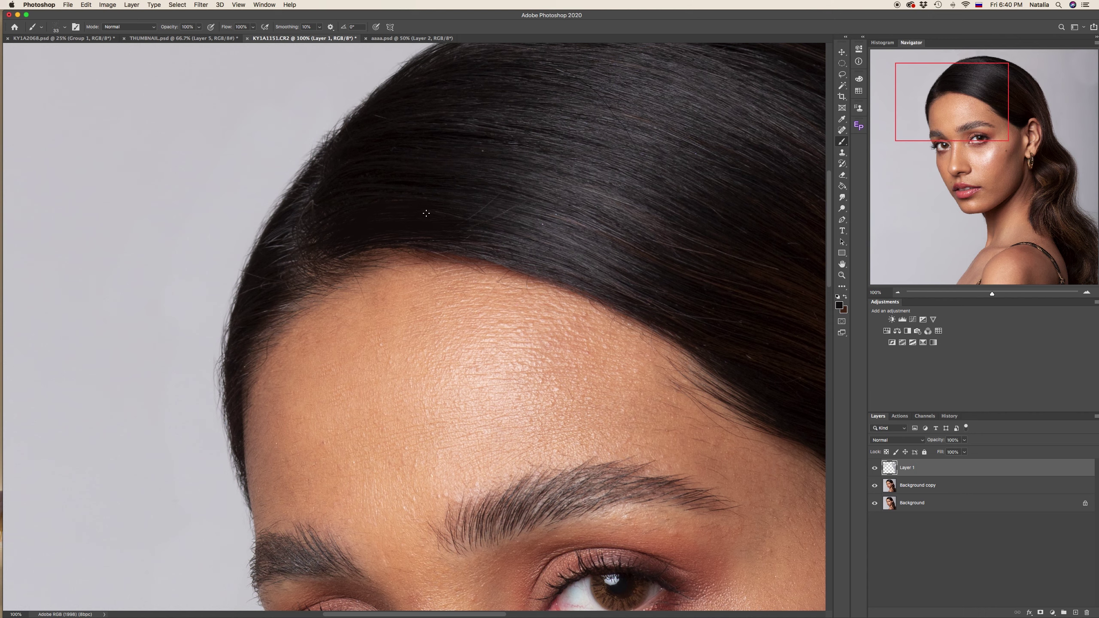
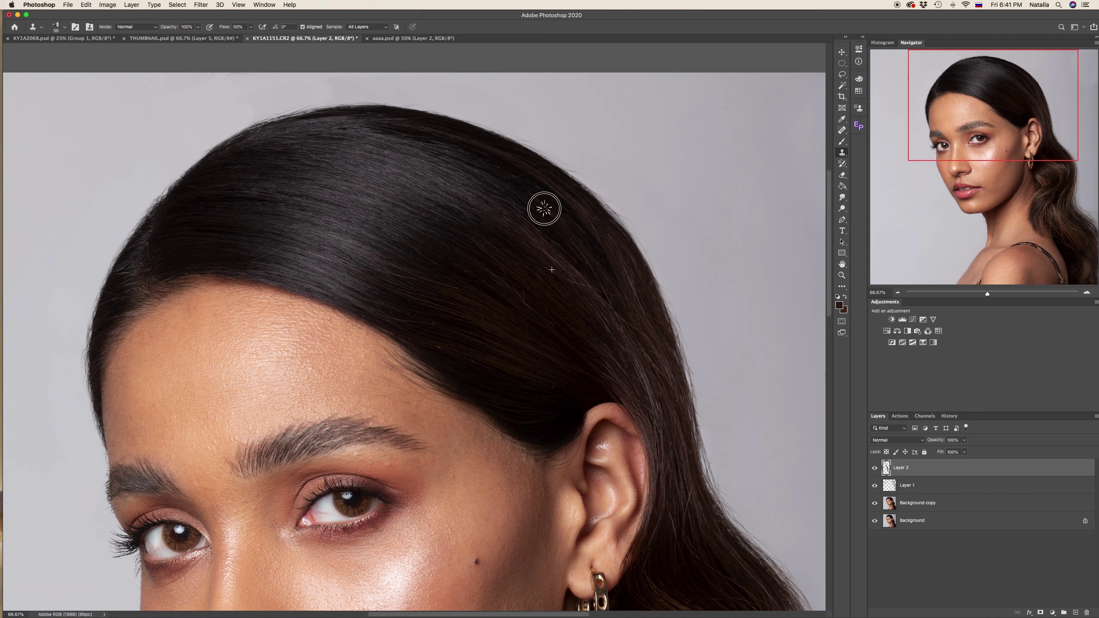
# Clone smooth hair over the stray light strands between the crown and the ear on Layer 2, resampling often.
pyautogui.keyDown('alt'); pyautogui.click(538, 264); pyautogui.keyUp('alt')
pyautogui.keyDown('alt'); pyautogui.click(539, 221); pyautogui.keyUp('alt')
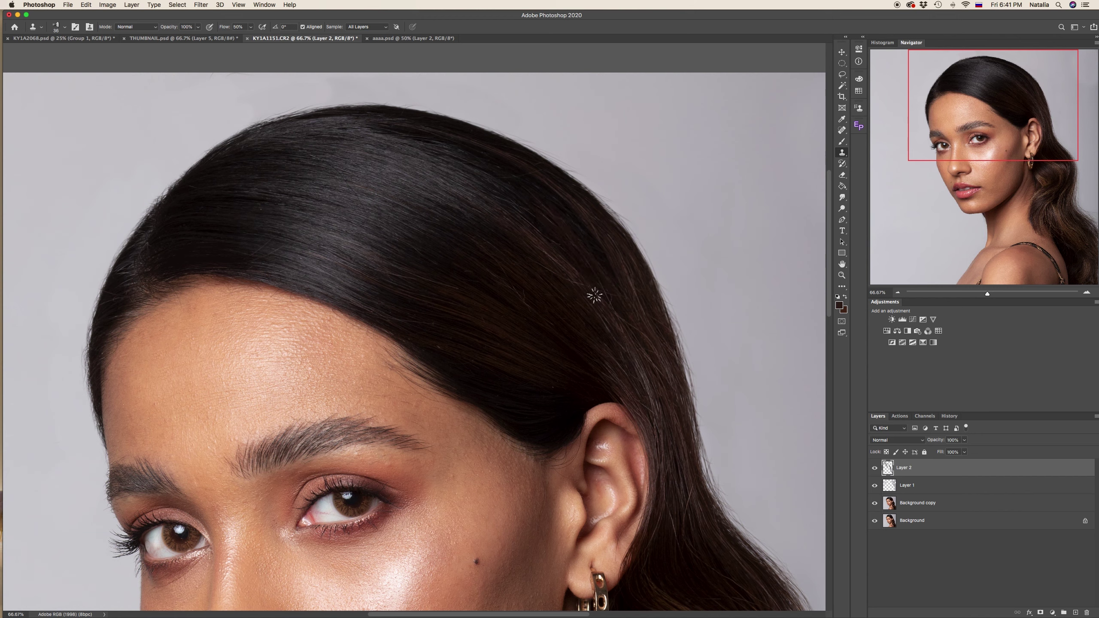
pyautogui.keyDown('alt'); pyautogui.click(541, 272); pyautogui.keyUp('alt')
pyautogui.moveTo(536, 250)
pyautogui.mouseDown()
pyautogui.moveTo(561, 270)
pyautogui.moveTo(541, 278)
pyautogui.mouseUp()
pyautogui.keyDown('alt'); pyautogui.click(495, 259); pyautogui.keyUp('alt')
pyautogui.moveTo(549, 317)
pyautogui.mouseDown()
pyautogui.moveTo(504, 276)
pyautogui.moveTo(555, 335)
pyautogui.mouseUp()
pyautogui.keyDown('alt'); pyautogui.click(482, 285); pyautogui.keyUp('alt')
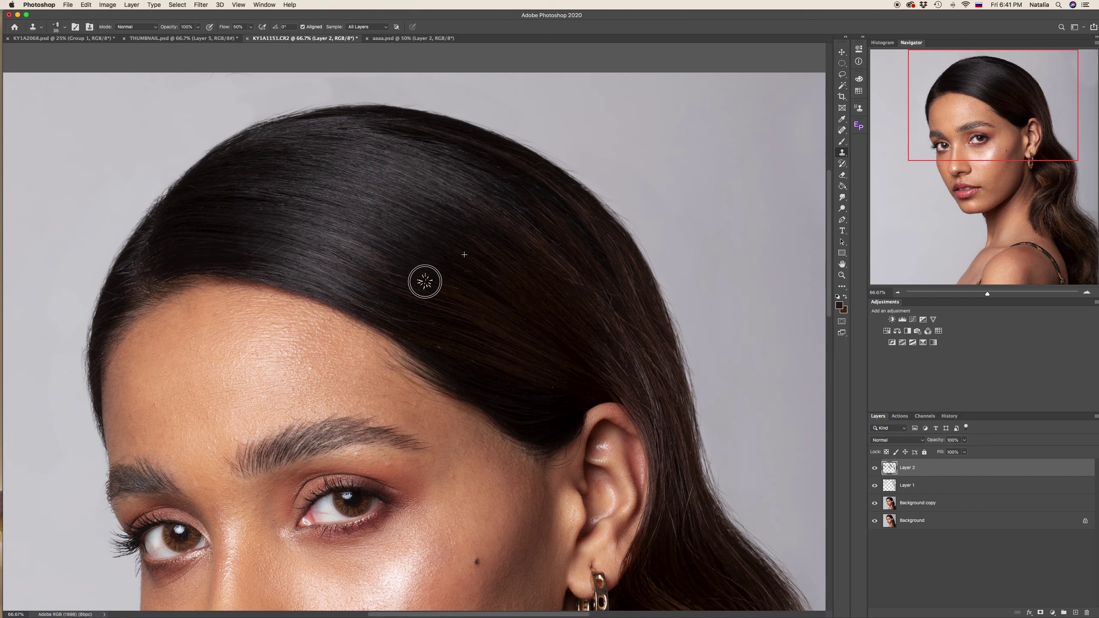
pyautogui.moveTo(422, 277)
pyautogui.mouseDown()
pyautogui.moveTo(455, 288)
pyautogui.moveTo(435, 250)
pyautogui.moveTo(398, 273)
pyautogui.moveTo(451, 287)
pyautogui.mouseUp()
pyautogui.keyDown('alt'); pyautogui.click(420, 270); pyautogui.keyUp('alt')
# Clone over the loose strands in the hair behind the ear, undoing and redoing one stroke from a fresh sample.
pyautogui.scroll(-4, 627, 251)
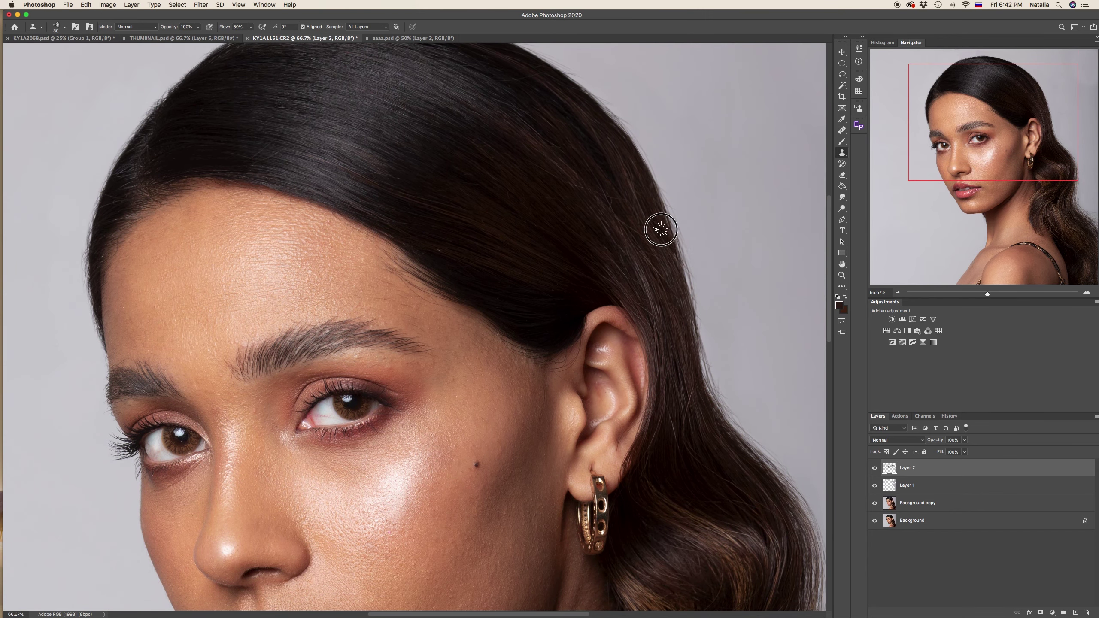
pyautogui.scroll(-5, 694, 321)
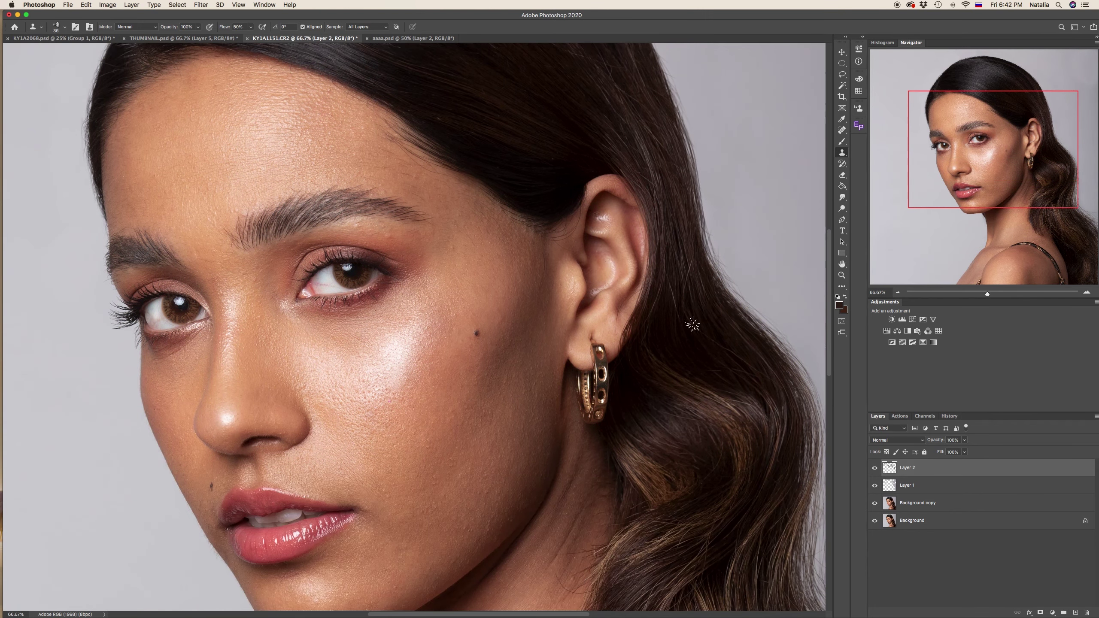
pyautogui.keyDown('alt'); pyautogui.click(690, 219); pyautogui.keyUp('alt')
pyautogui.moveTo(689, 193)
pyautogui.mouseDown()
pyautogui.moveTo(704, 248)
pyautogui.moveTo(753, 315)
pyautogui.mouseUp()
pyautogui.keyDown('alt'); pyautogui.click(691, 221); pyautogui.keyUp('alt')
pyautogui.moveTo(699, 230)
pyautogui.mouseDown()
pyautogui.moveTo(741, 319)
pyautogui.moveTo(740, 342)
pyautogui.mouseUp()
pyautogui.press('super+z')
pyautogui.keyDown('alt'); pyautogui.click(699, 265); pyautogui.keyUp('alt')
pyautogui.moveTo(699, 245); pyautogui.dragTo(749, 329)
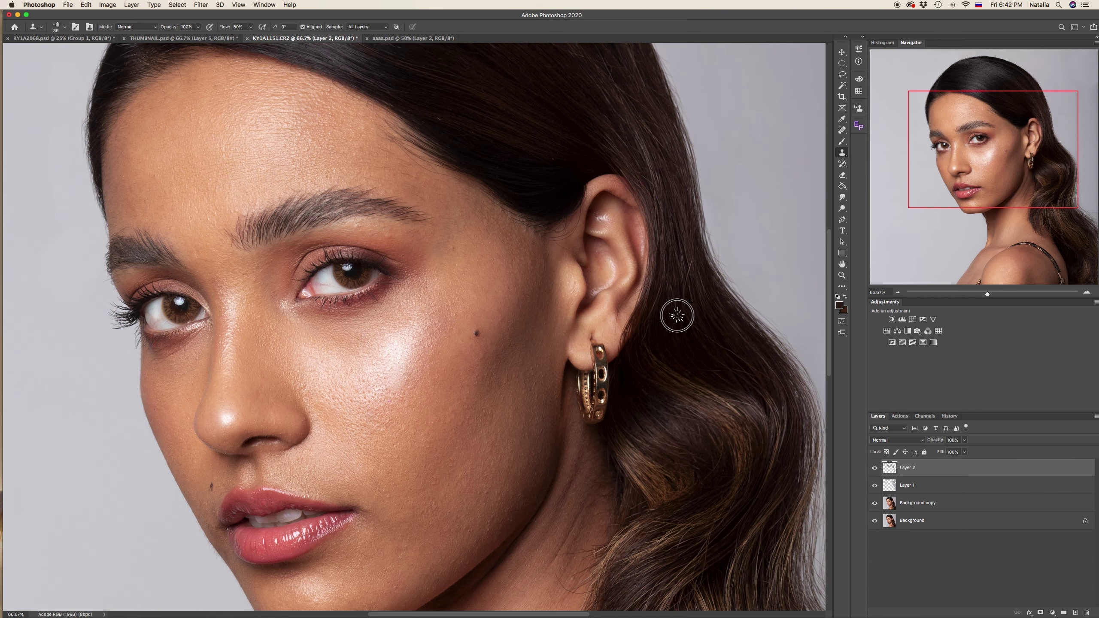
# Undo the last stroke and clone hair along the outer edge of the wave below ear level.
pyautogui.scroll(-5, 683, 282)
pyautogui.hscroll(4, 684, 281)
pyautogui.press('super+z')
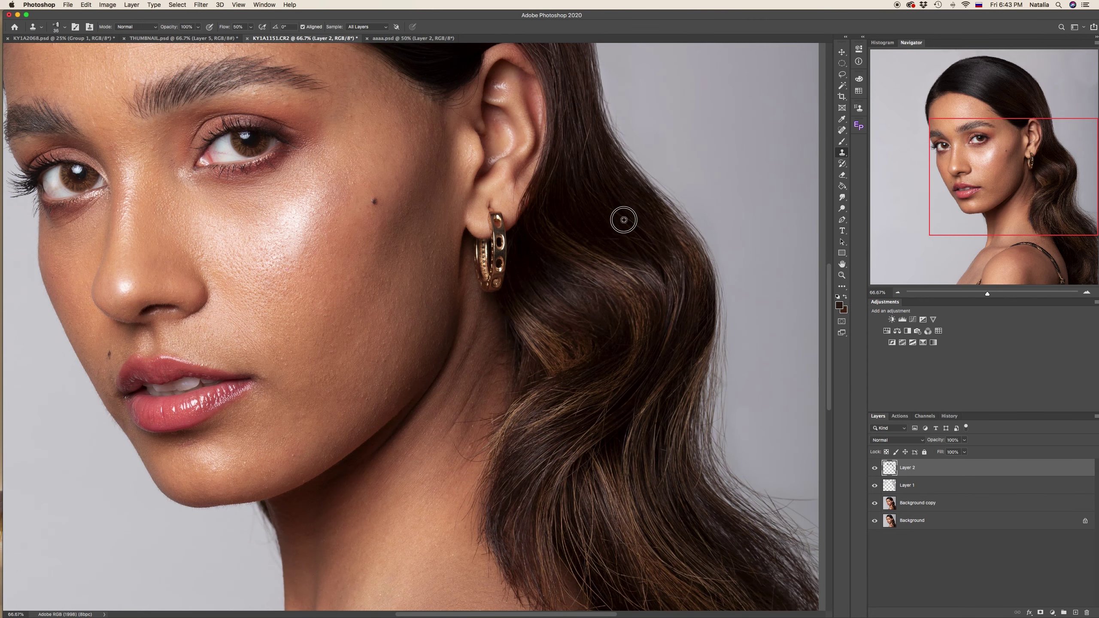
pyautogui.moveTo(714, 342)
pyautogui.mouseDown()
pyautogui.moveTo(711, 285)
pyautogui.moveTo(695, 248)
pyautogui.moveTo(704, 260)
pyautogui.mouseUp()
pyautogui.keyDown('alt'); pyautogui.click(706, 347); pyautogui.keyUp('alt')
pyautogui.scroll(-3, 689, 411)
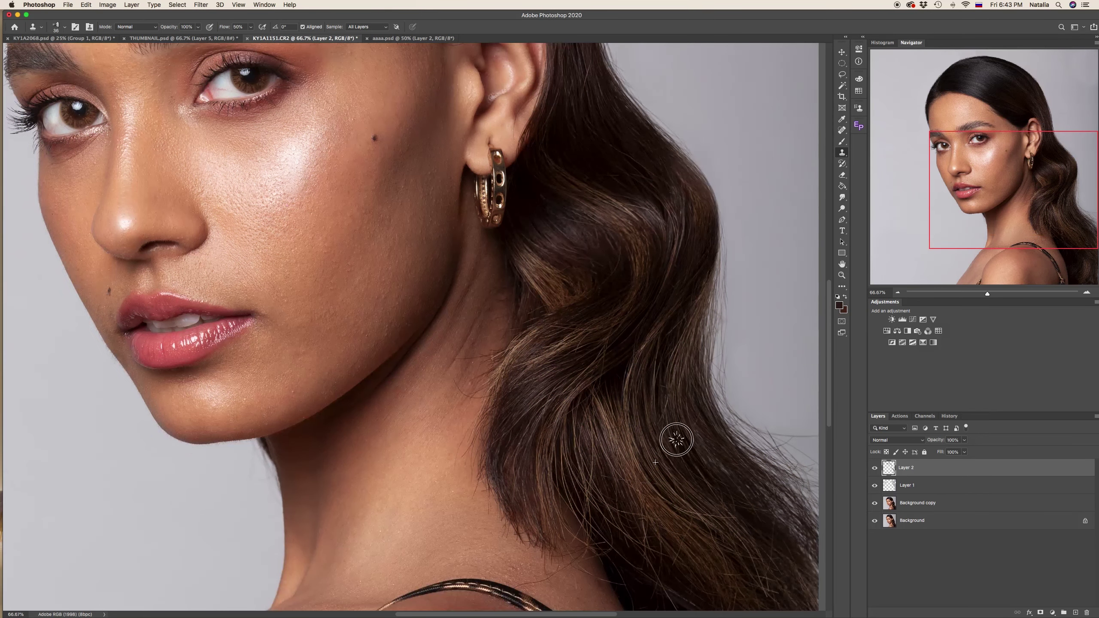
# Fill out the inner edge of the lower waves beside the neck with cloned hair, undoing the last stroke.
pyautogui.scroll(-3, 649, 390)
pyautogui.hscroll(5, 649, 390)
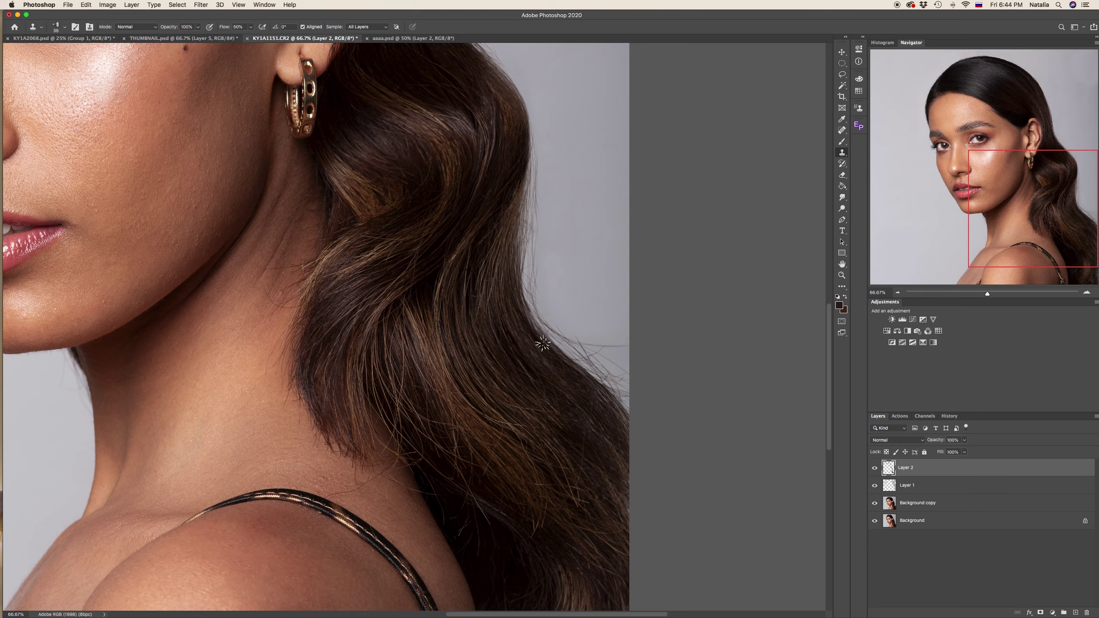
pyautogui.keyDown('alt'); pyautogui.click(348, 288); pyautogui.keyUp('alt')
pyautogui.moveTo(324, 280)
pyautogui.mouseDown()
pyautogui.moveTo(299, 348)
pyautogui.moveTo(303, 383)
pyautogui.moveTo(301, 341)
pyautogui.mouseUp()
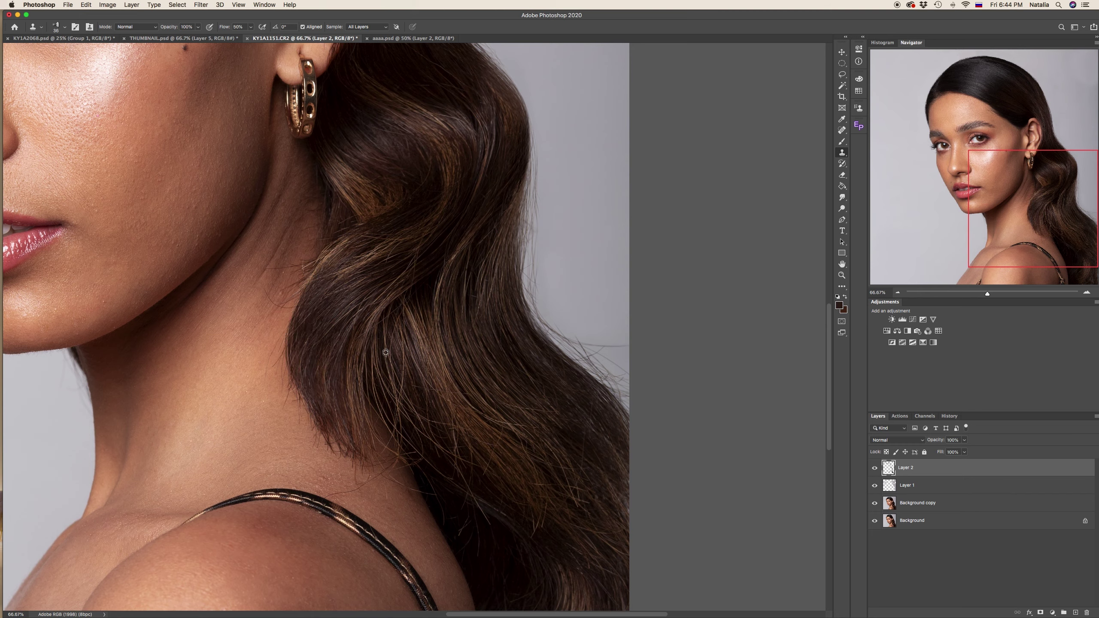
pyautogui.press('super+z')
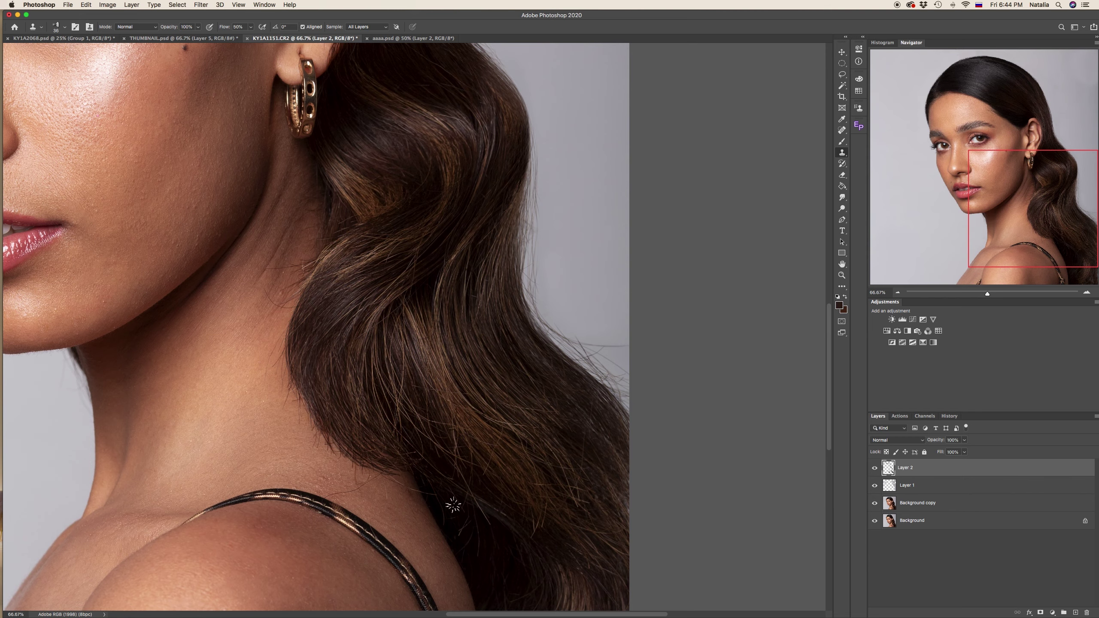
# Group Layer 2, Layer 1 and Background copy, and hide the group to compare with the original portrait.
pyautogui.press('super+0')
pyautogui.press('super+plus')
pyautogui.press('e')
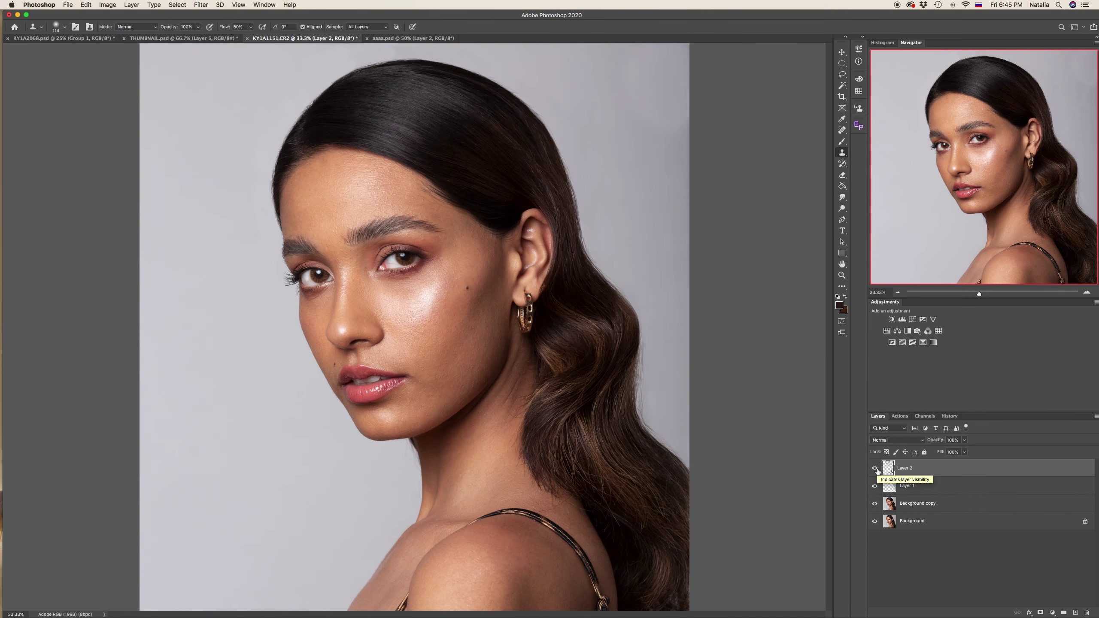
pyautogui.keyDown('shift'); pyautogui.click(924, 487); pyautogui.keyUp('shift')
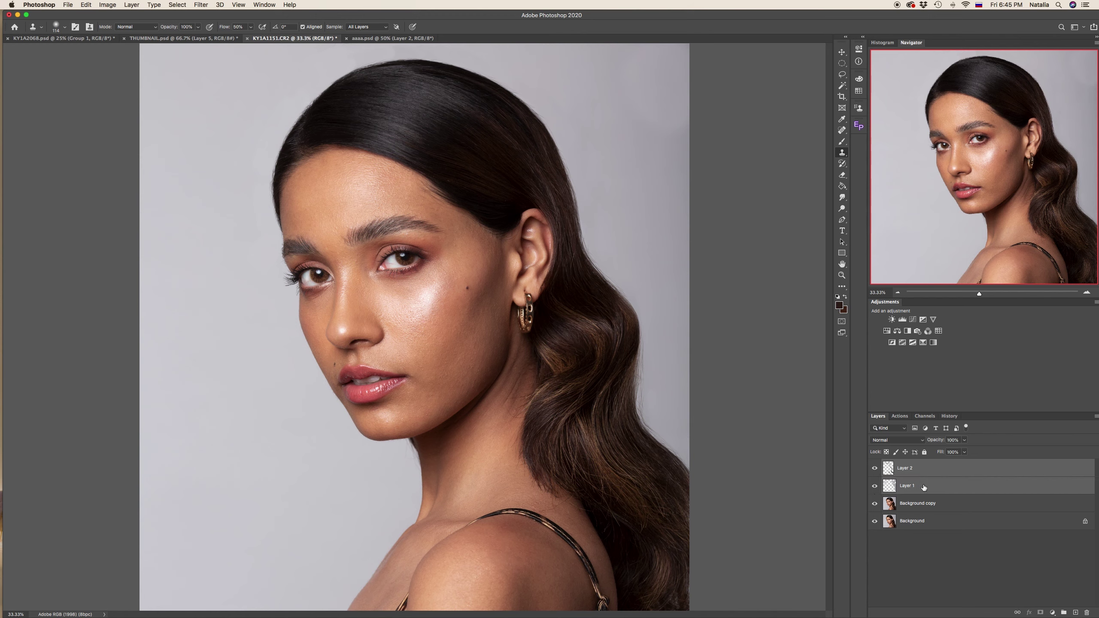
pyautogui.keyDown('shift'); pyautogui.click(919, 504); pyautogui.keyUp('shift')
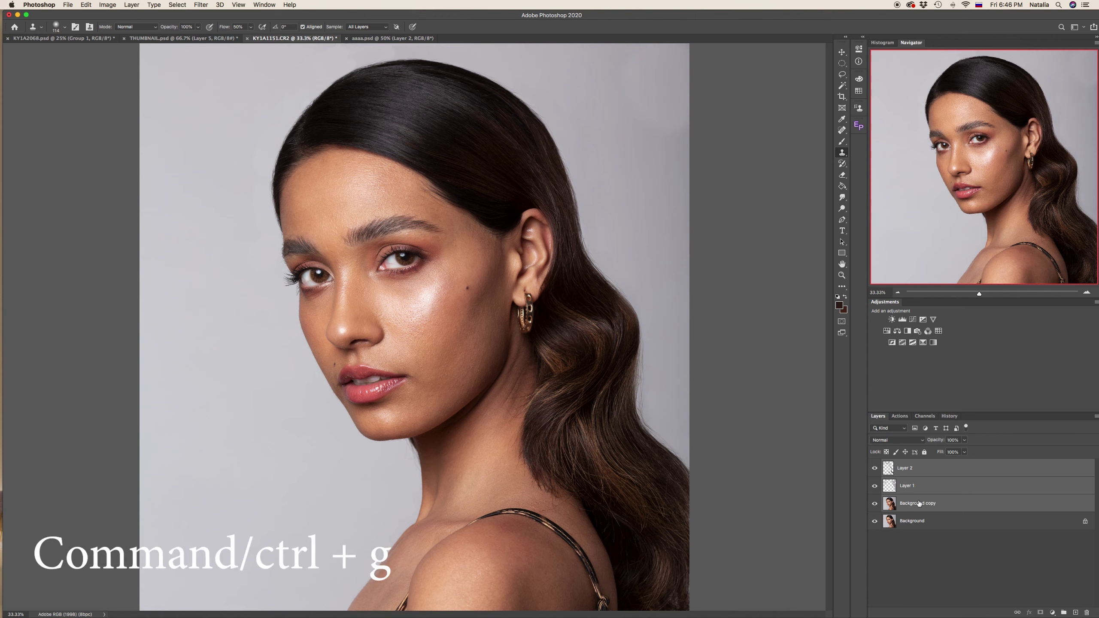
pyautogui.press('super+g')
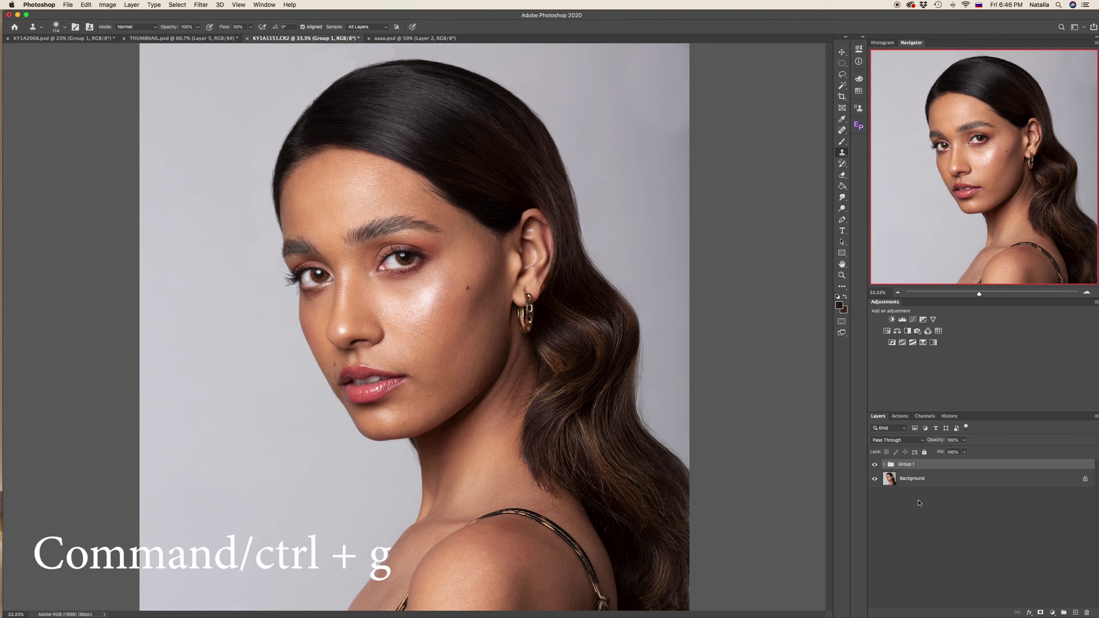
pyautogui.click(874, 466)
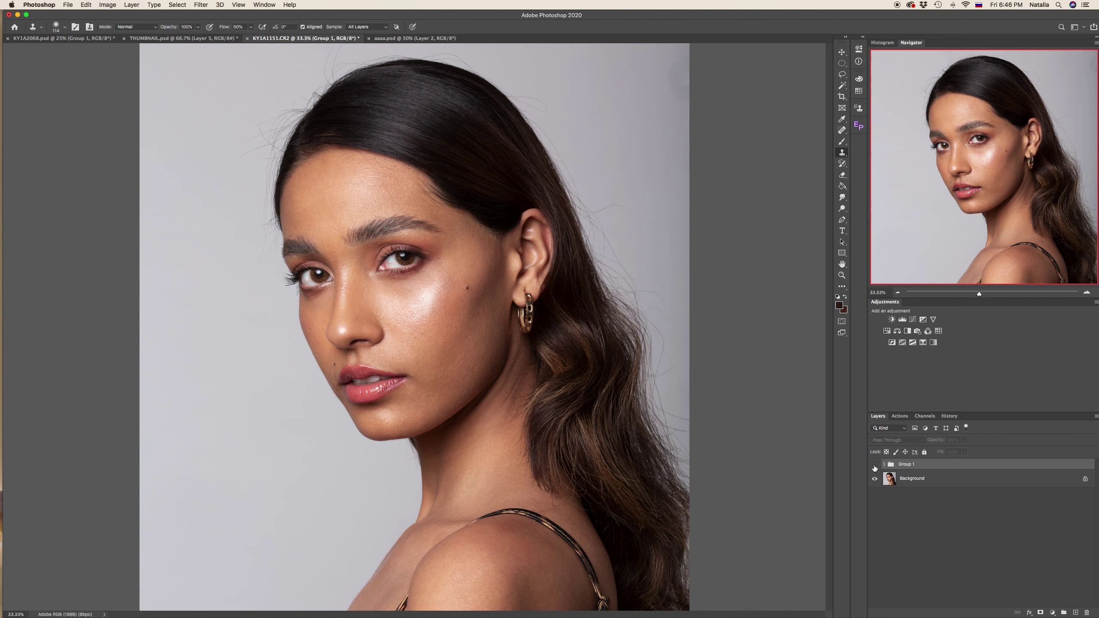
# Toggle the visibility of Group 1 to compare the retouched hair with the original portrait.
pyautogui.click(874, 466)
pyautogui.click(874, 465)
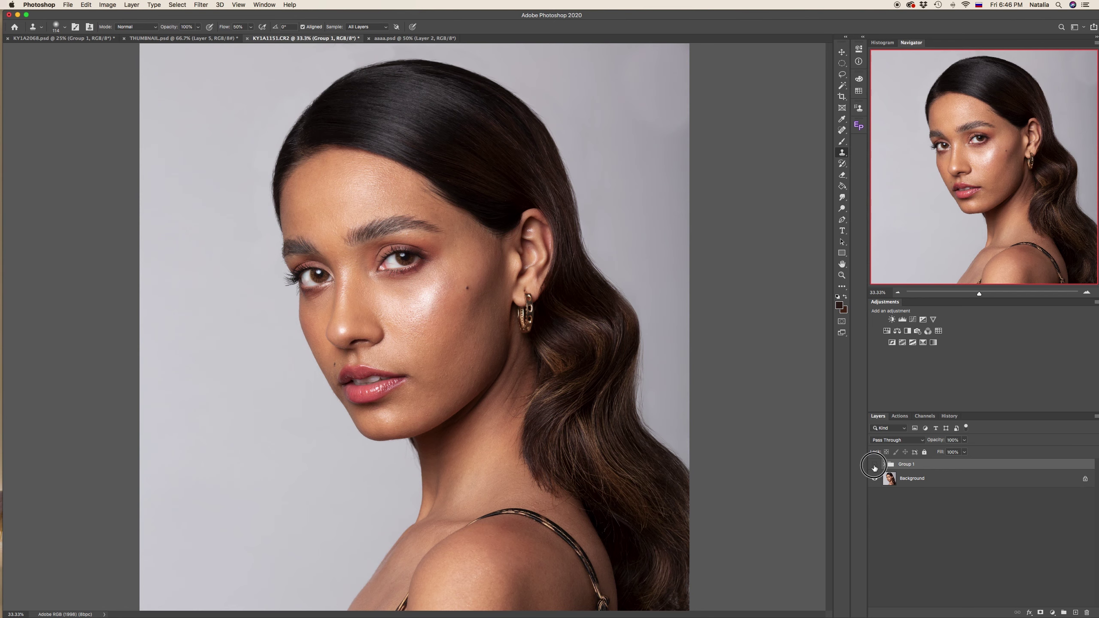
pyautogui.click(875, 466)
pyautogui.click(874, 465)
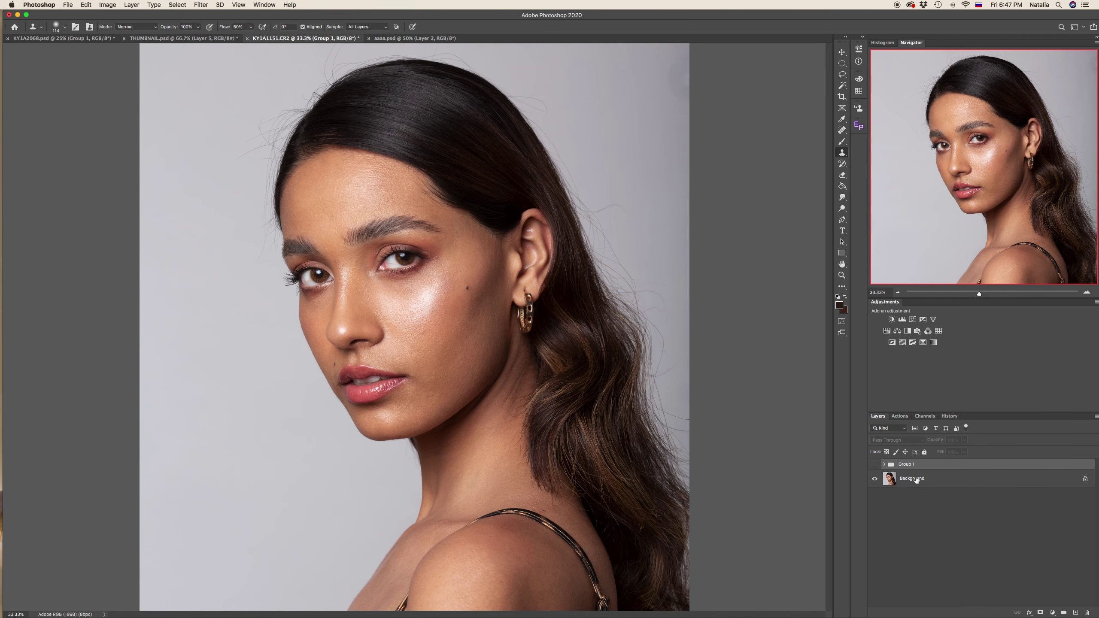
# Duplicate the Background layer and copy a lassoed area of clean backdrop in front of the forehead to a new layer.
pyautogui.click(917, 480)
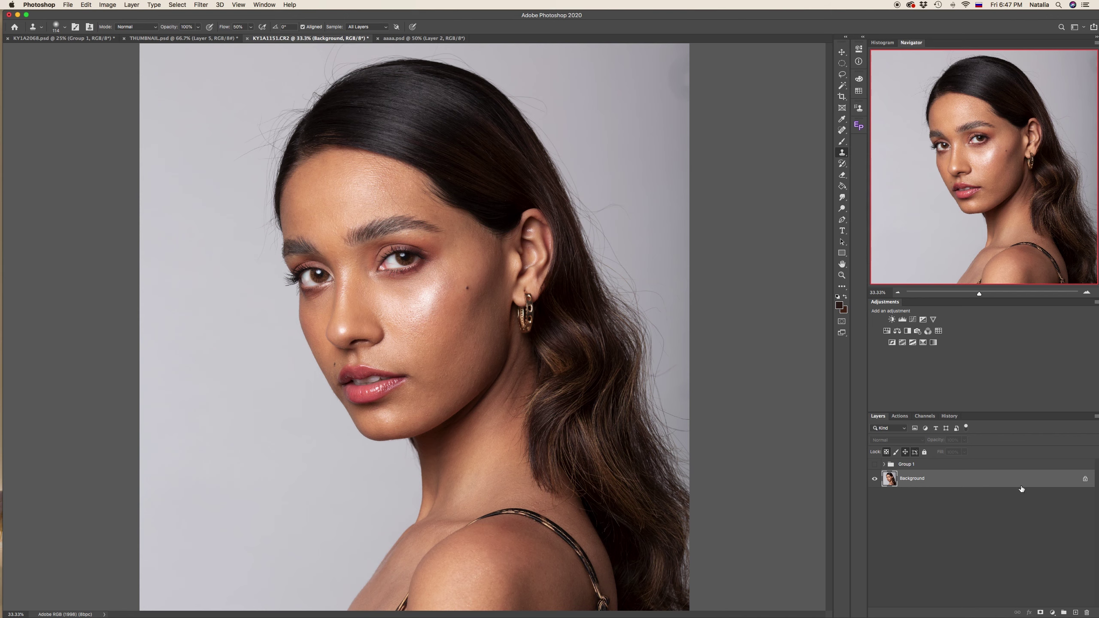
pyautogui.moveTo(1022, 488); pyautogui.dragTo(1077, 613)
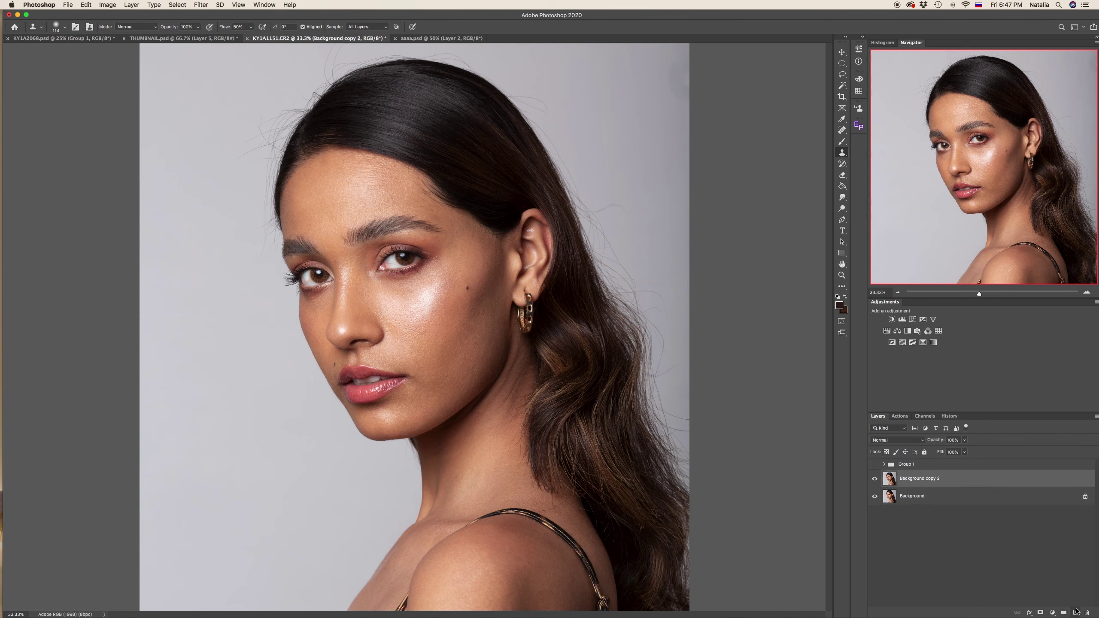
pyautogui.click(842, 75)
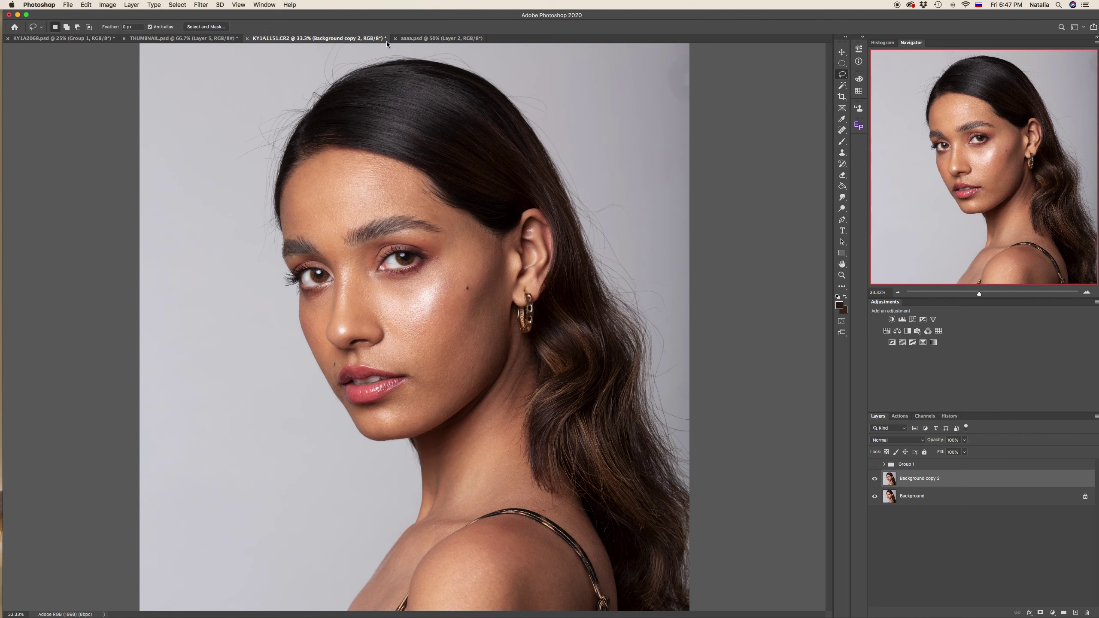
pyautogui.moveTo(327, 43)
pyautogui.mouseDown()
pyautogui.moveTo(210, 279)
pyautogui.moveTo(179, 287)
pyautogui.moveTo(144, 276)
pyautogui.moveTo(128, 223)
pyautogui.moveTo(136, 37)
pyautogui.moveTo(327, 40)
pyautogui.mouseUp()
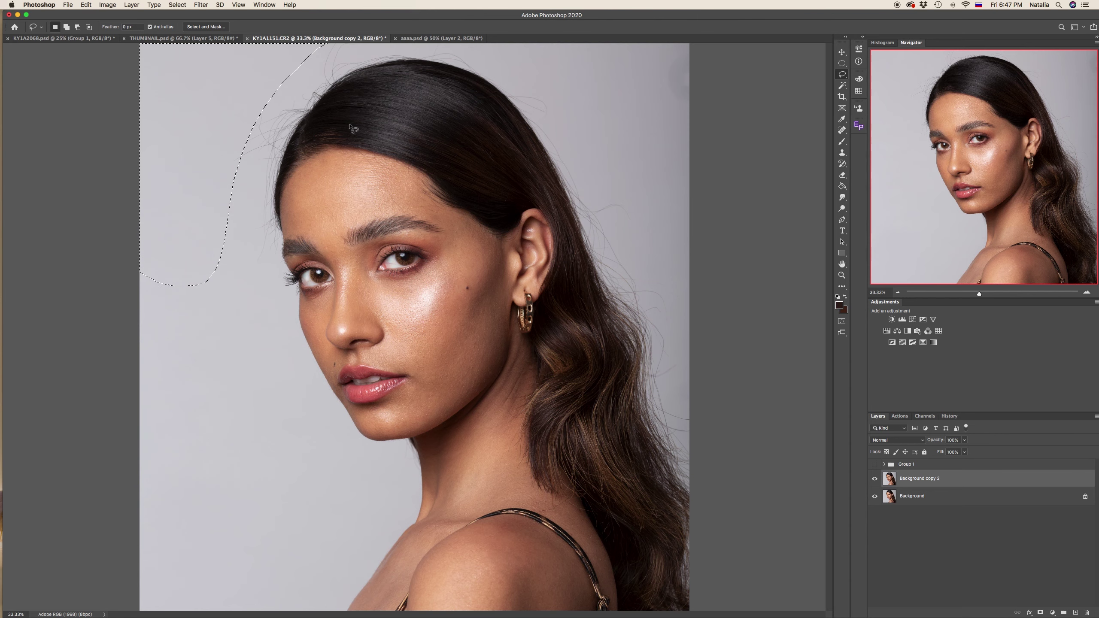
pyautogui.press('super+j')
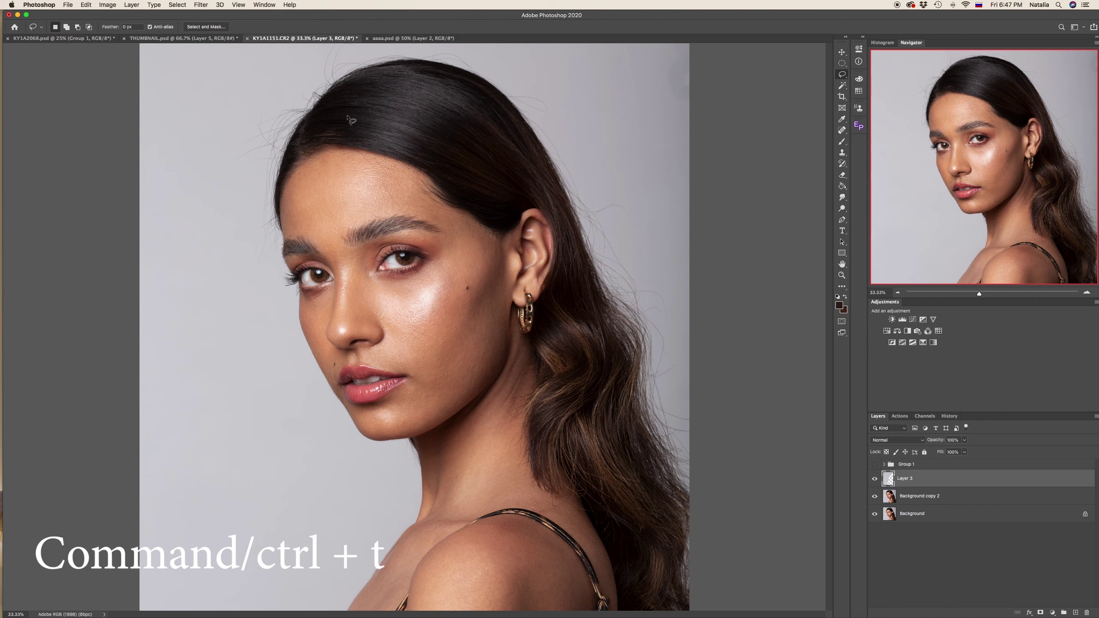
# Enlarge the copied backdrop patch to about 129%, warp it along the front contour of the hair over the flyaways, and apply the transform.
pyautogui.press('super+t')
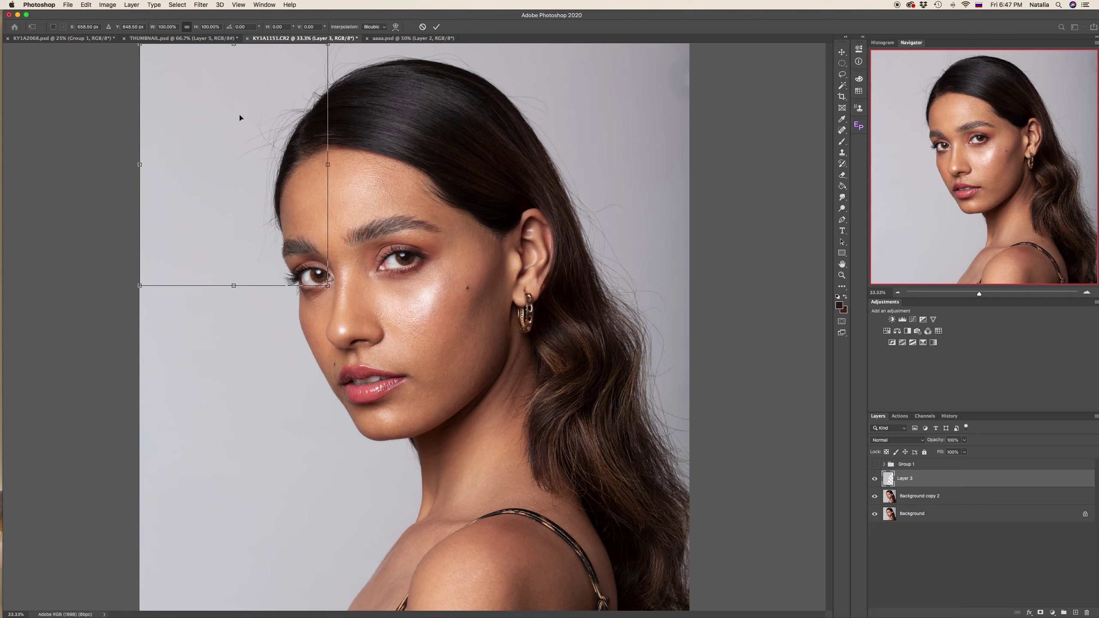
pyautogui.moveTo(328, 285); pyautogui.dragTo(408, 334)
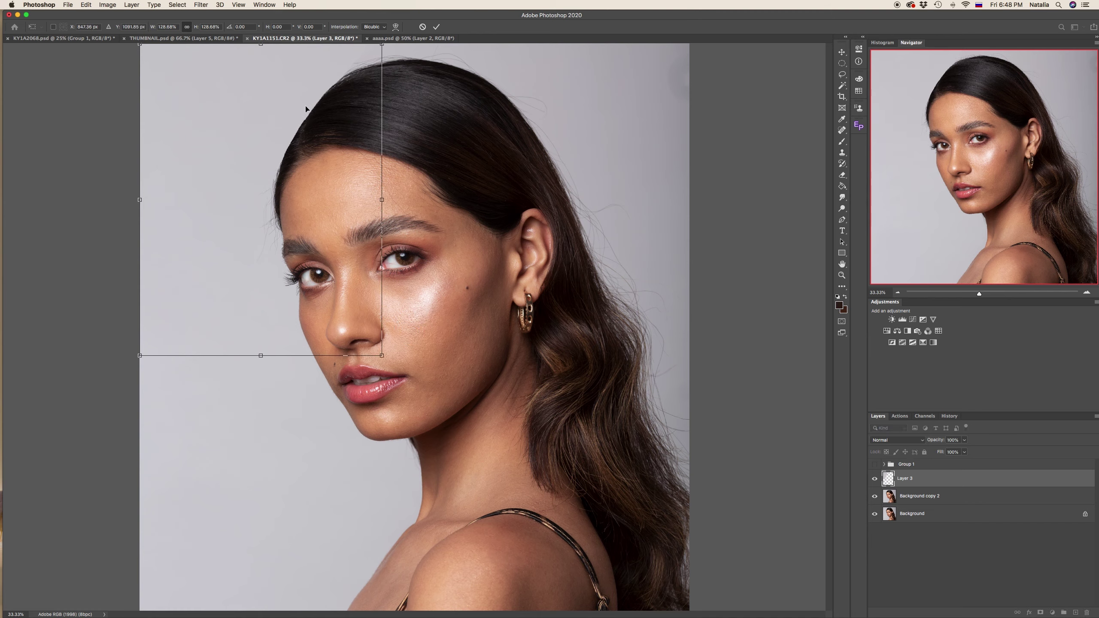
pyautogui.rightClick(319, 171)
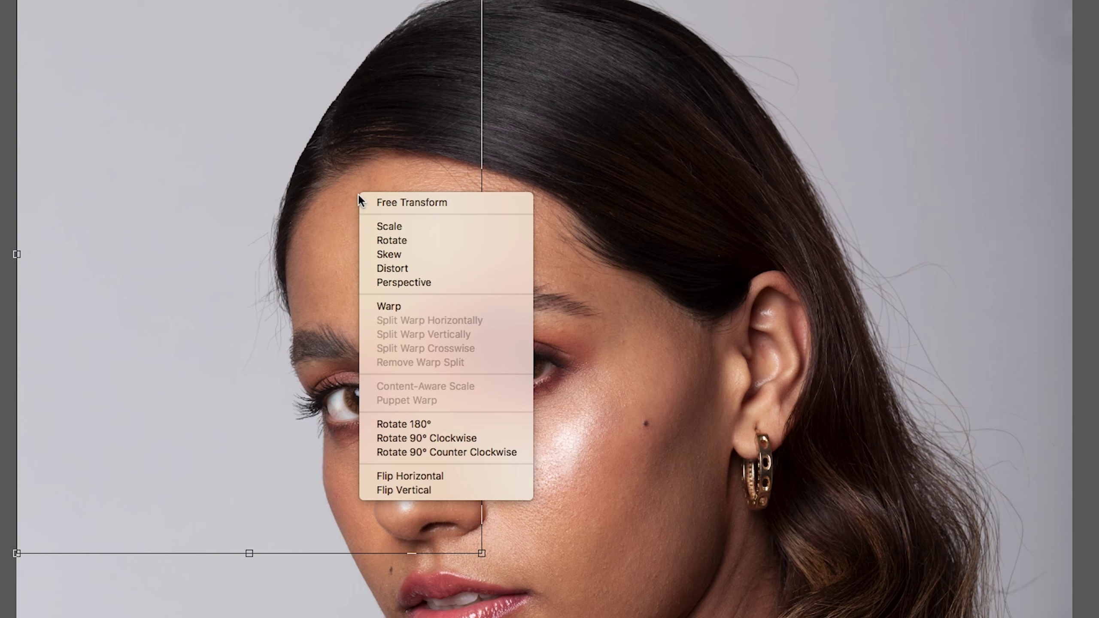
pyautogui.click(398, 306)
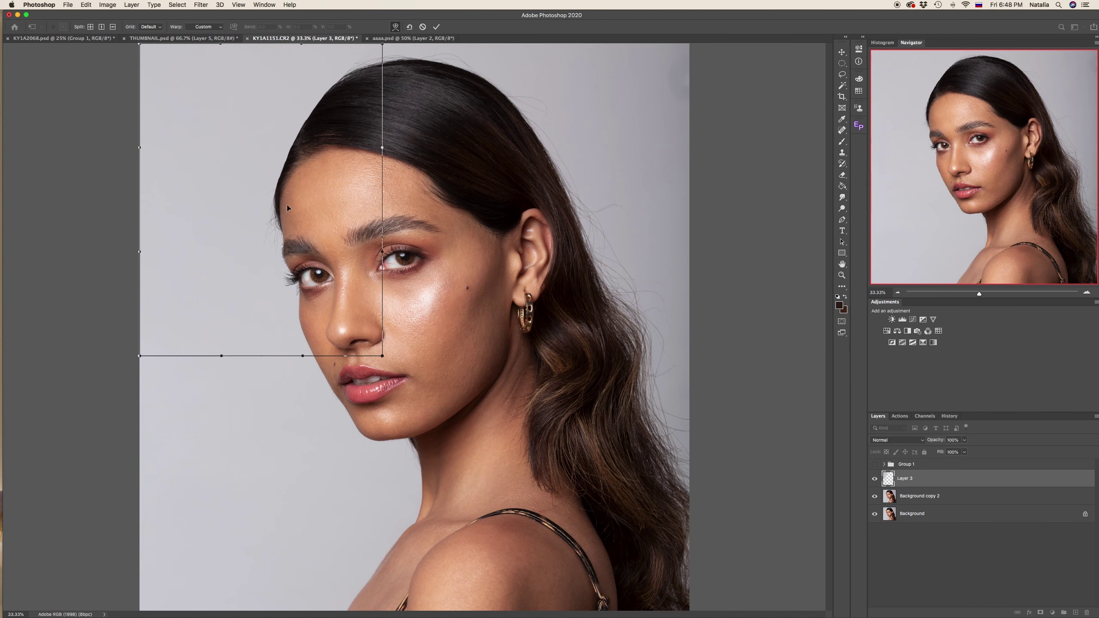
pyautogui.moveTo(294, 134); pyautogui.dragTo(286, 133)
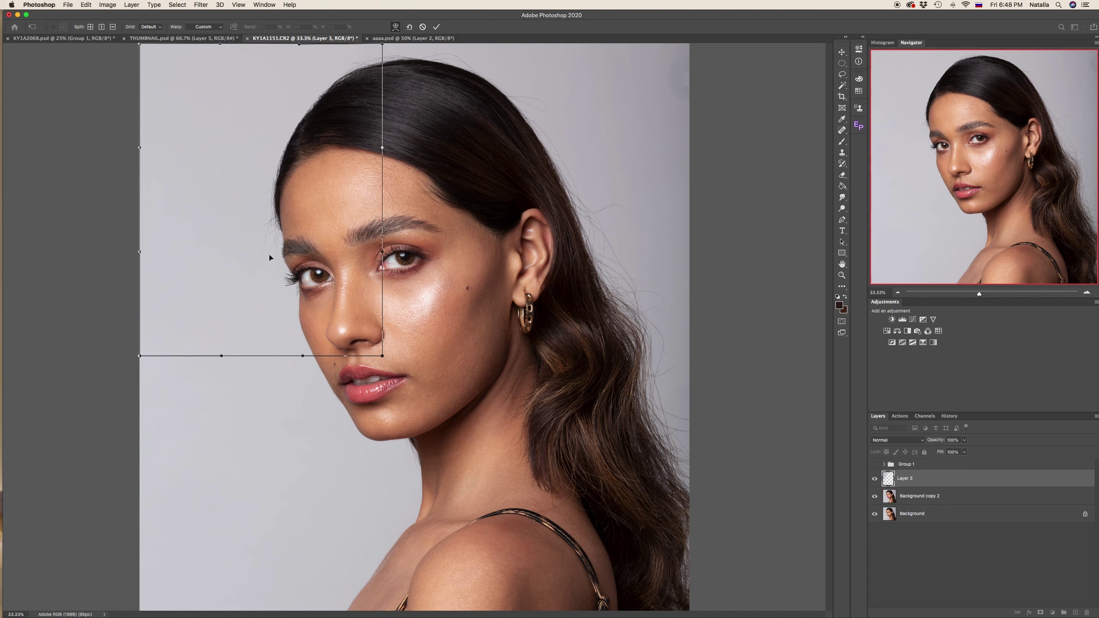
pyautogui.moveTo(270, 281); pyautogui.dragTo(270, 281)
pyautogui.moveTo(286, 186); pyautogui.dragTo(283, 181)
pyautogui.moveTo(307, 356); pyautogui.dragTo(464, 316)
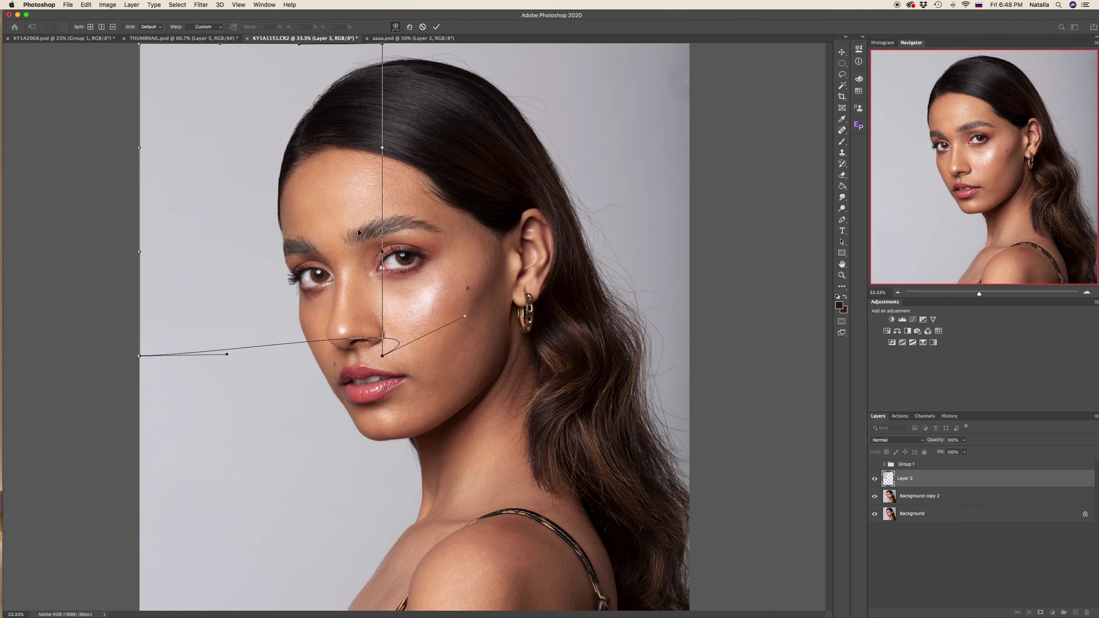
pyautogui.moveTo(293, 151); pyautogui.dragTo(301, 155)
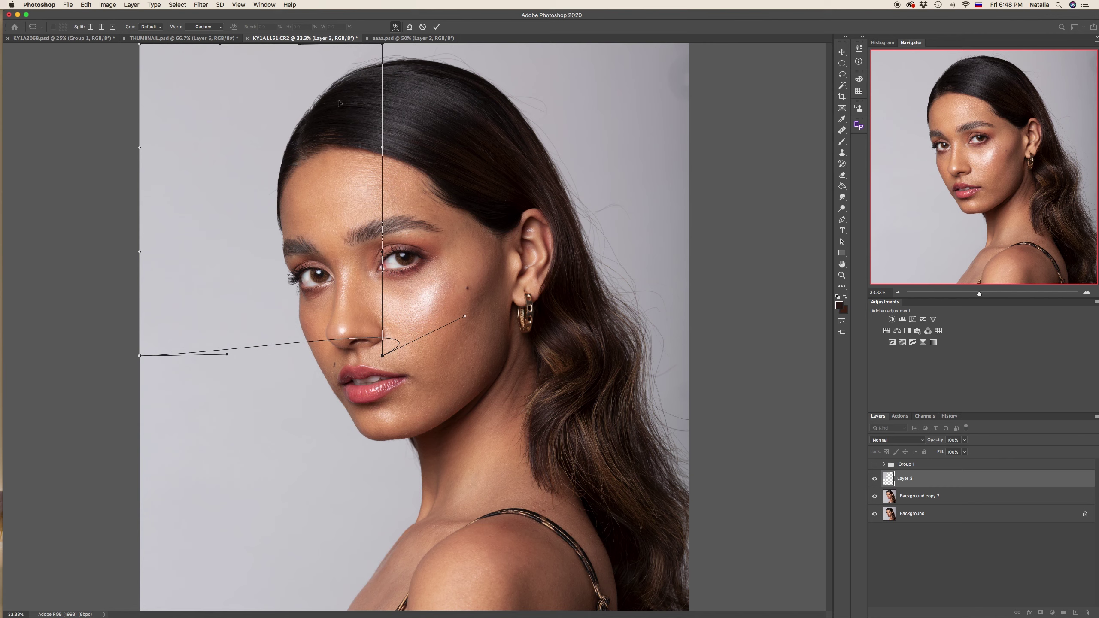
pyautogui.rightClick(341, 96)
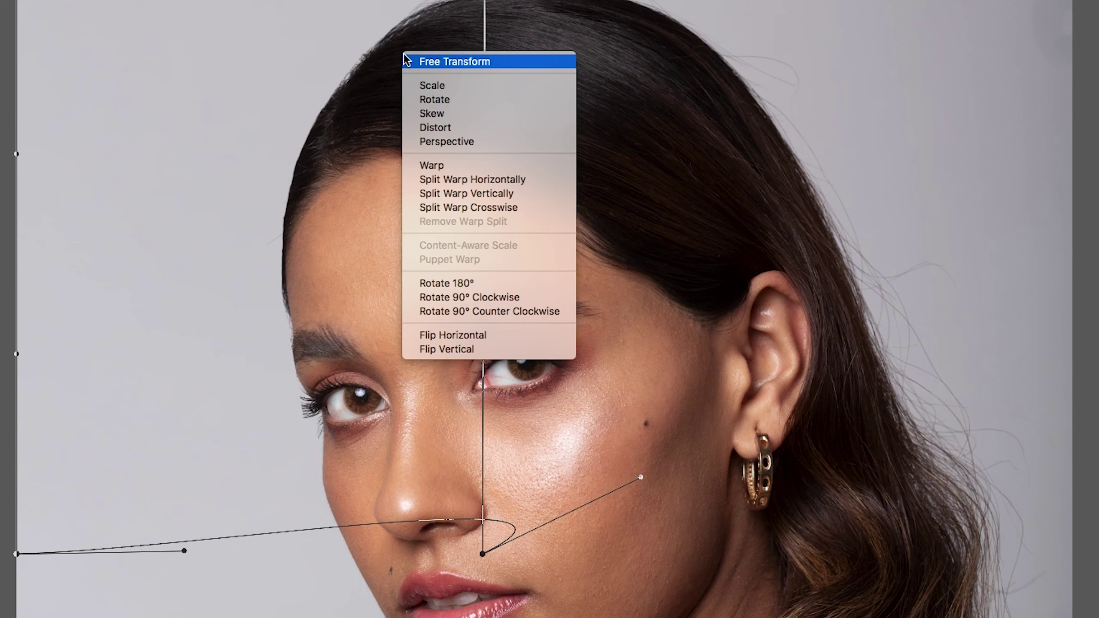
pyautogui.click(408, 61)
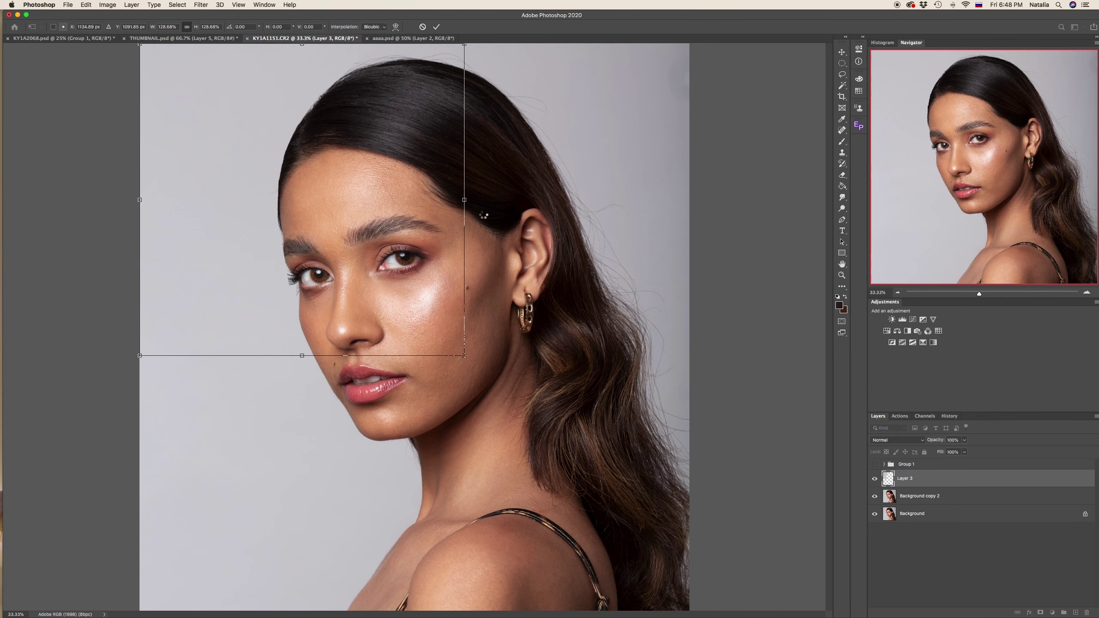
pyautogui.press('Return')
pyautogui.press('l')
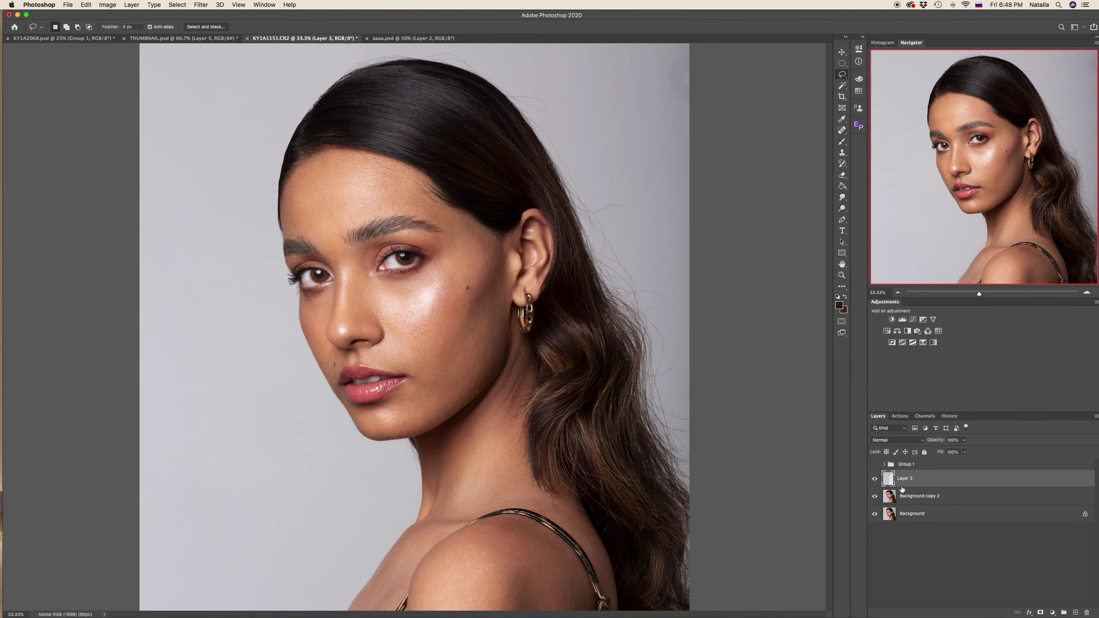
# Toggle Layer 3 to compare the flyaway cover, and inspect the front hair contour up close.
pyautogui.click(875, 479)
pyautogui.click(875, 478)
pyautogui.press('super+equal')
pyautogui.scroll(5, 431, 340)
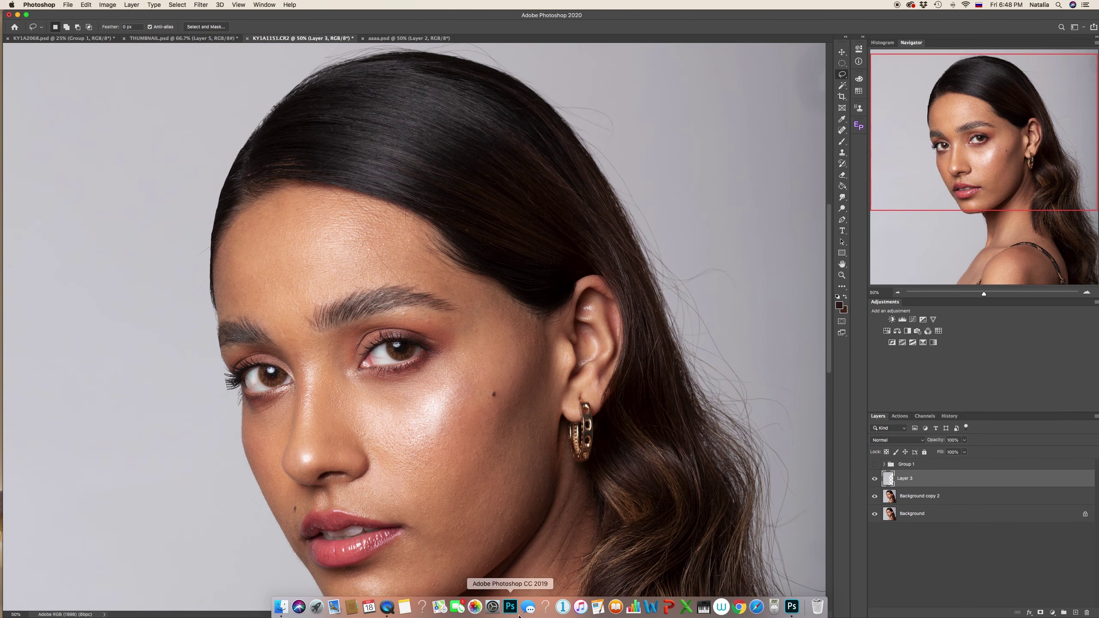
pyautogui.hscroll(-5, 372, 225)
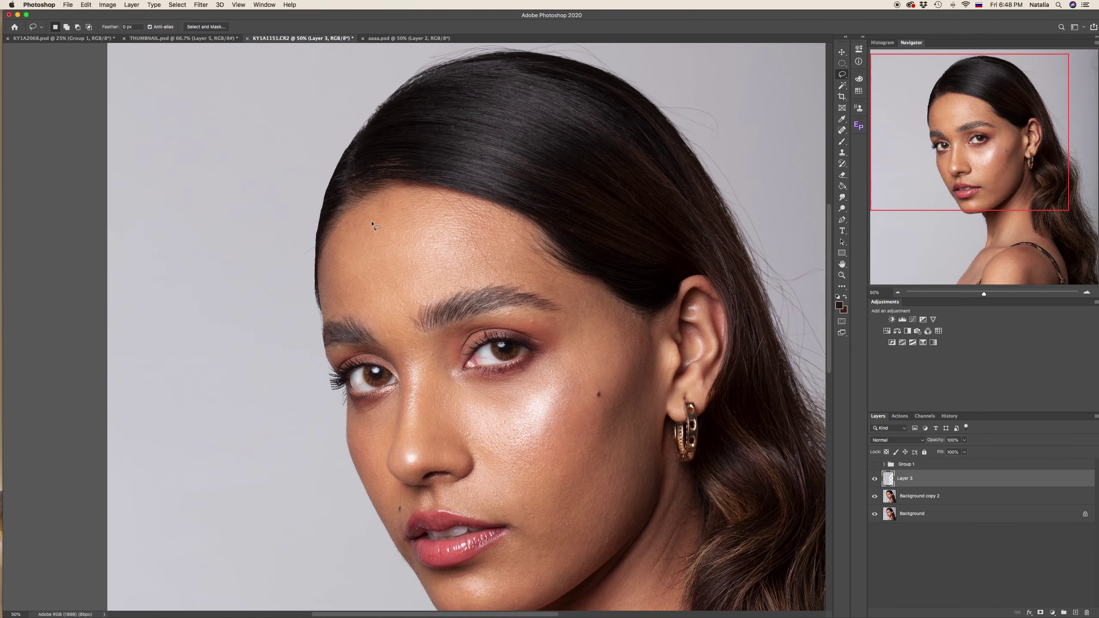
# Add a layer mask to Layer 3 and lower the layer's opacity to 33%.
pyautogui.click(1041, 612)
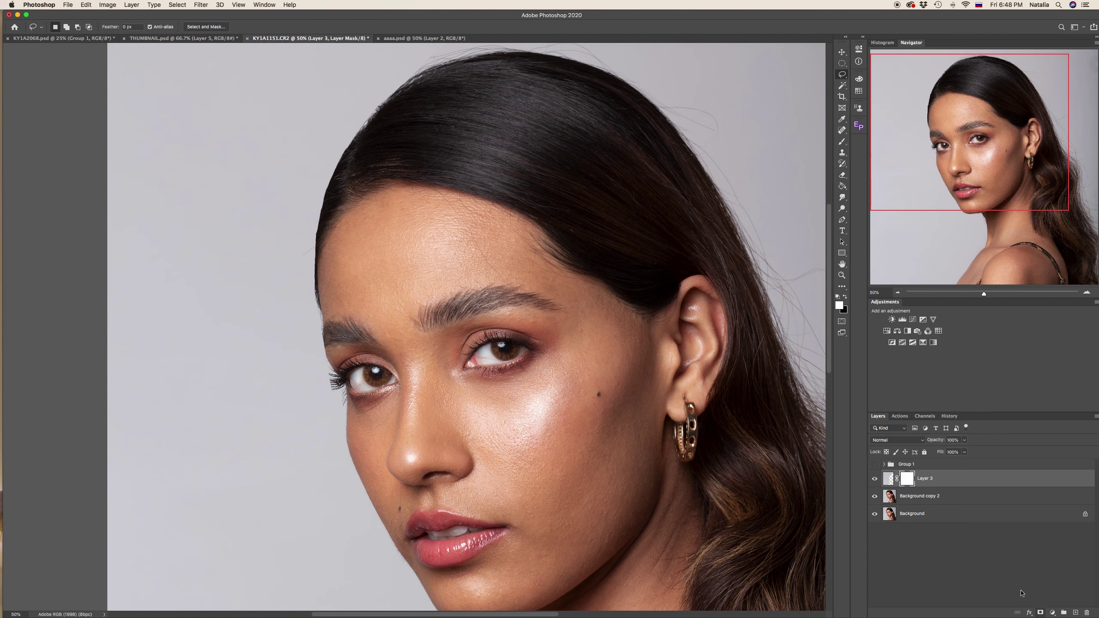
pyautogui.click(964, 440)
pyautogui.moveTo(947, 453); pyautogui.dragTo(938, 451)
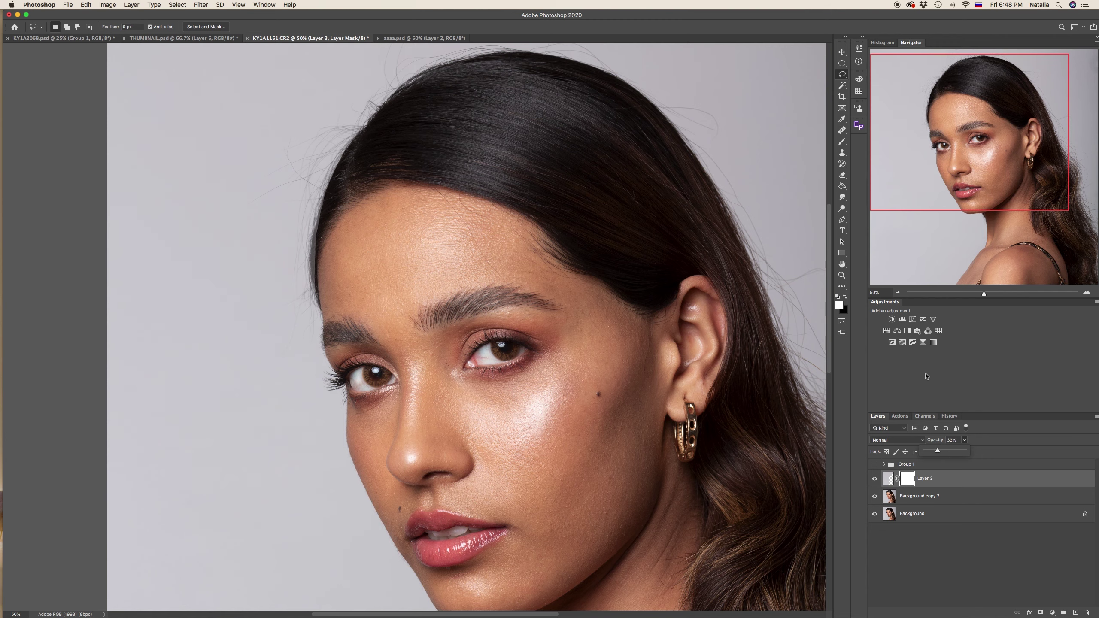
# Mask the patch off the front hair edge with a smaller Soft Round eraser and restore Layer 3 to 100% opacity.
pyautogui.click(842, 174)
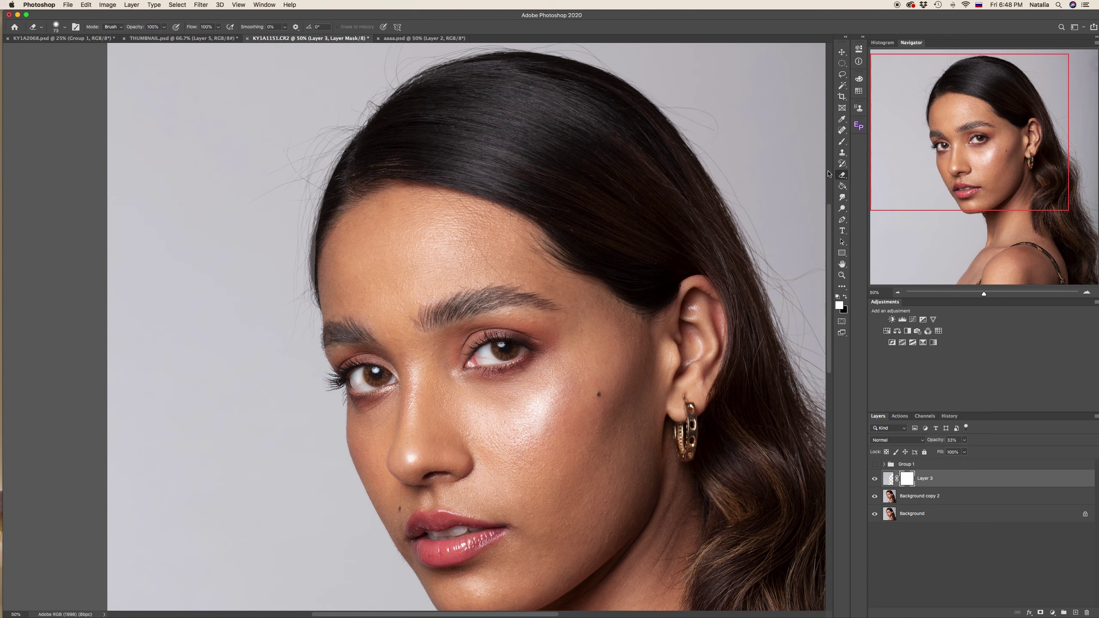
pyautogui.rightClick(355, 201)
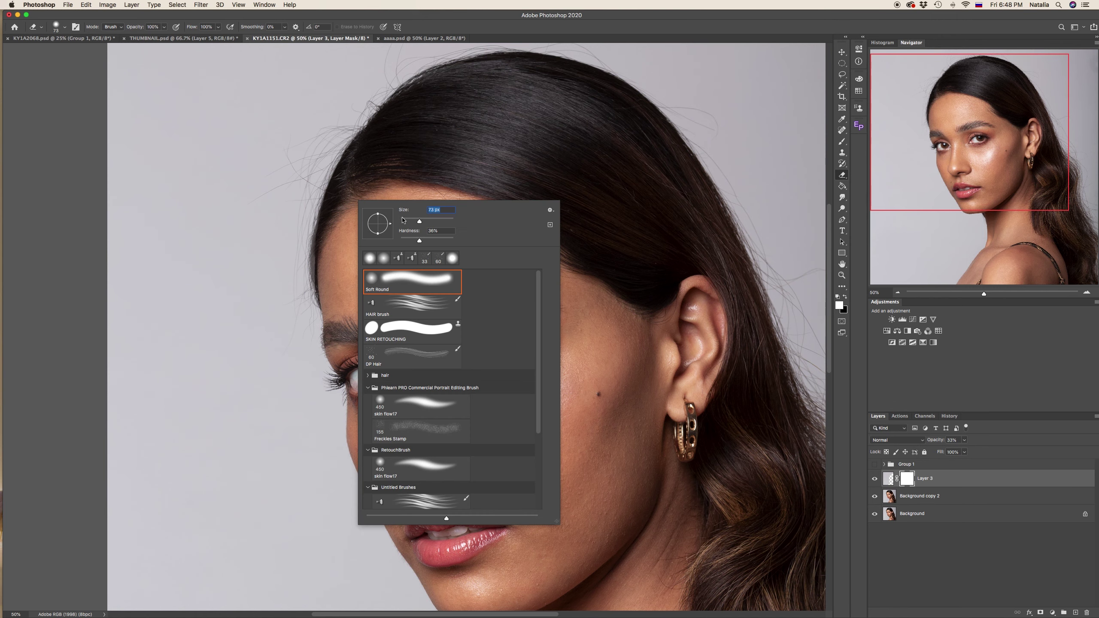
pyautogui.moveTo(317, 240)
pyautogui.mouseDown()
pyautogui.moveTo(322, 224)
pyautogui.moveTo(318, 244)
pyautogui.mouseUp()
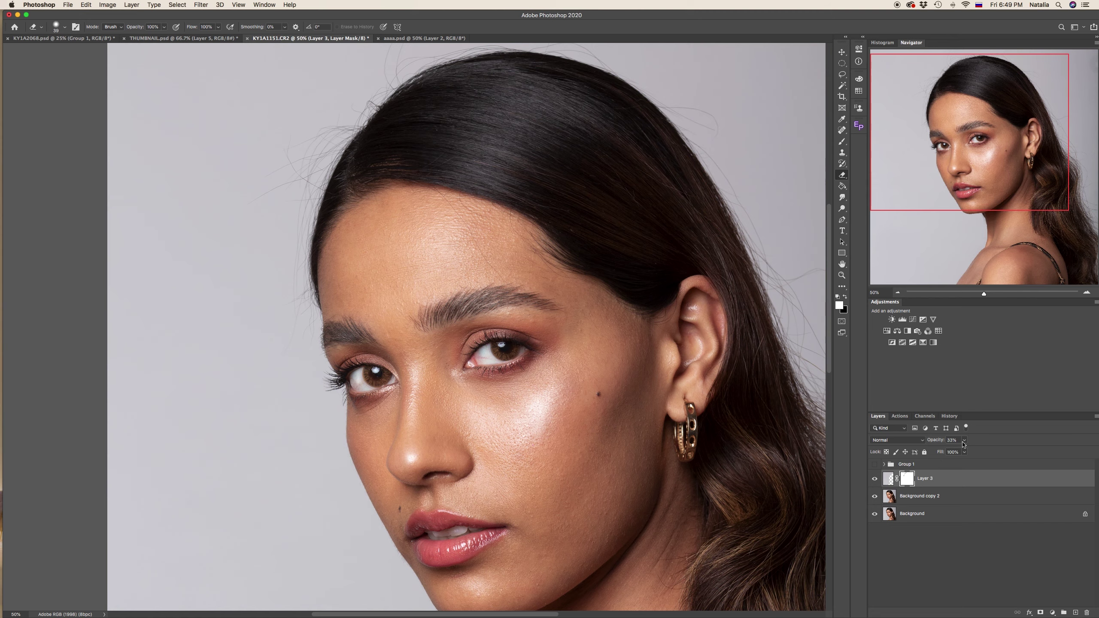
pyautogui.moveTo(964, 442); pyautogui.dragTo(1022, 443)
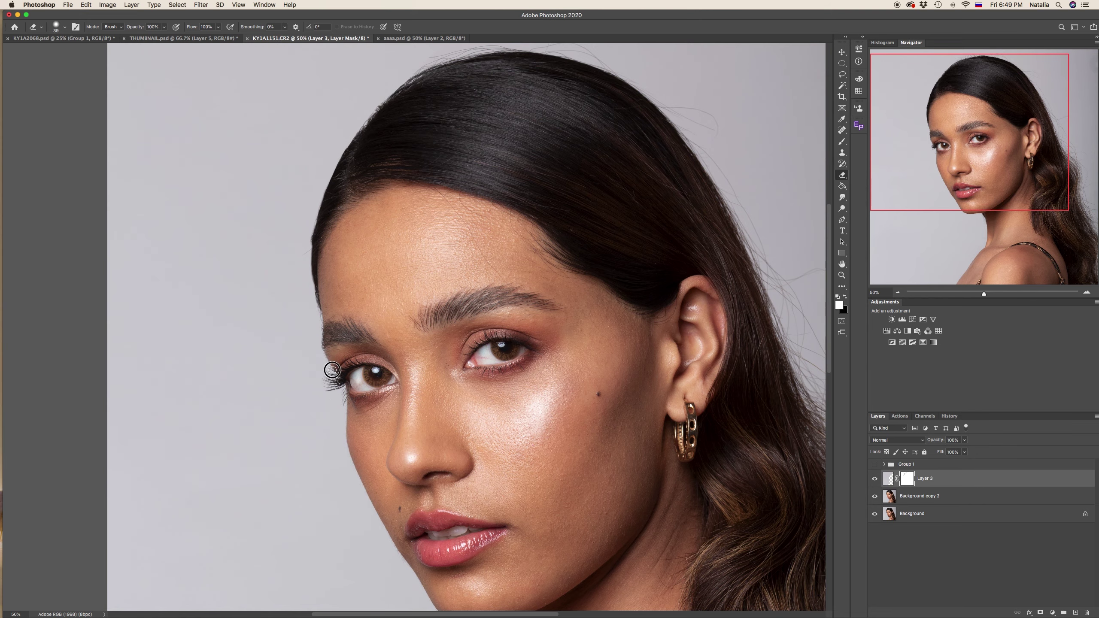
# Toggle the masked Layer 3 at full-portrait view to compare the cleaned hair contour before and after.
pyautogui.press('super+minus')
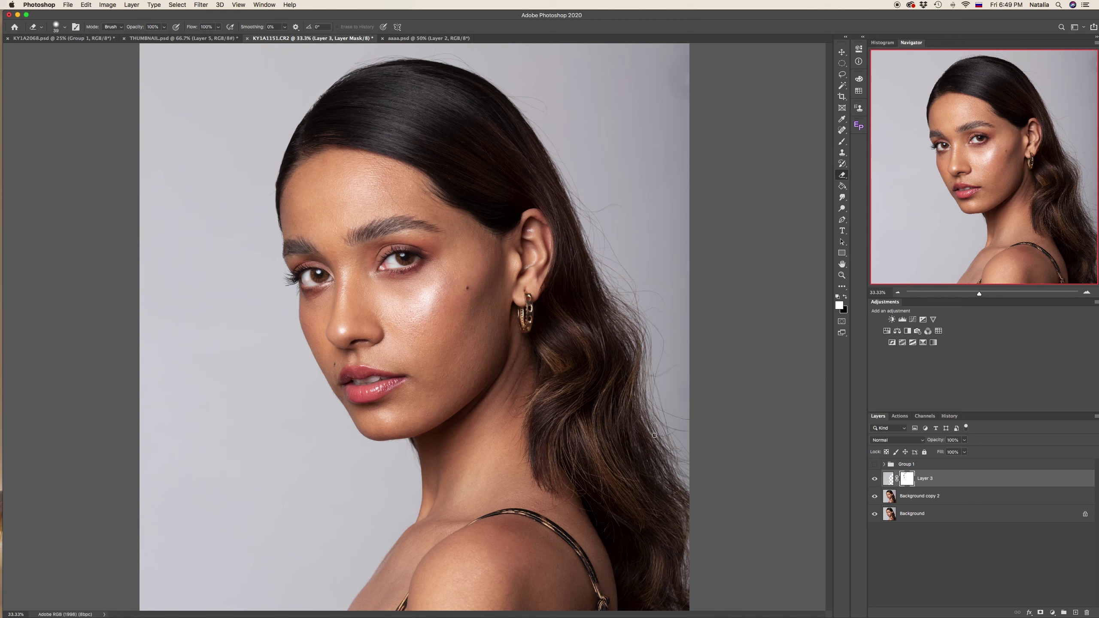
pyautogui.click(875, 478)
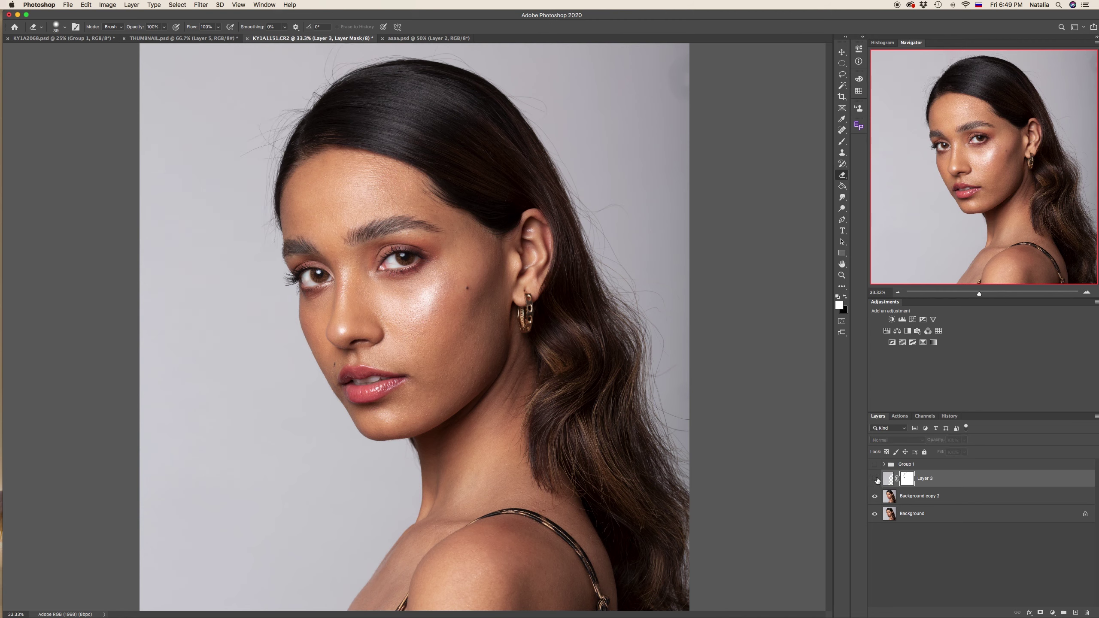
pyautogui.click(875, 479)
pyautogui.click(875, 479)
pyautogui.click(875, 479)
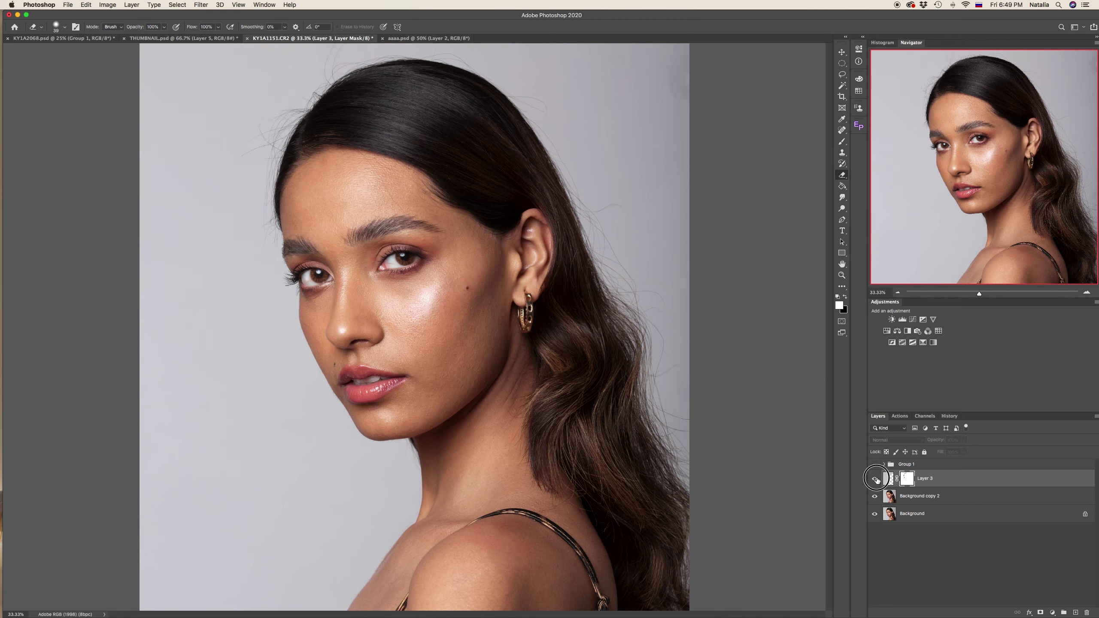